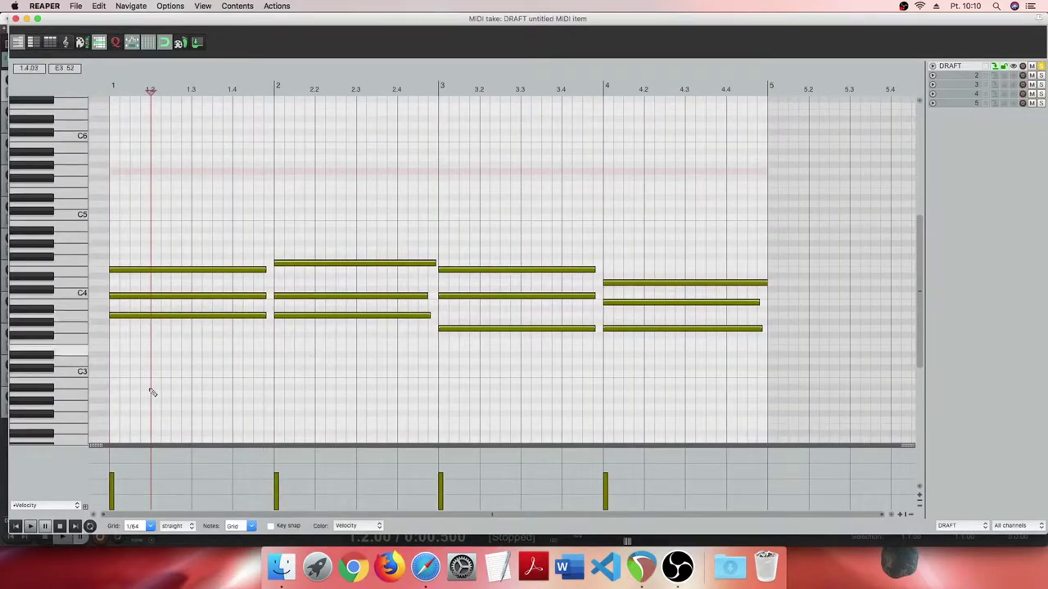
- Close the DRAFT item's MIDI editor with the playhead back at the start, and unsolo the DRAFT track
click(17, 528)
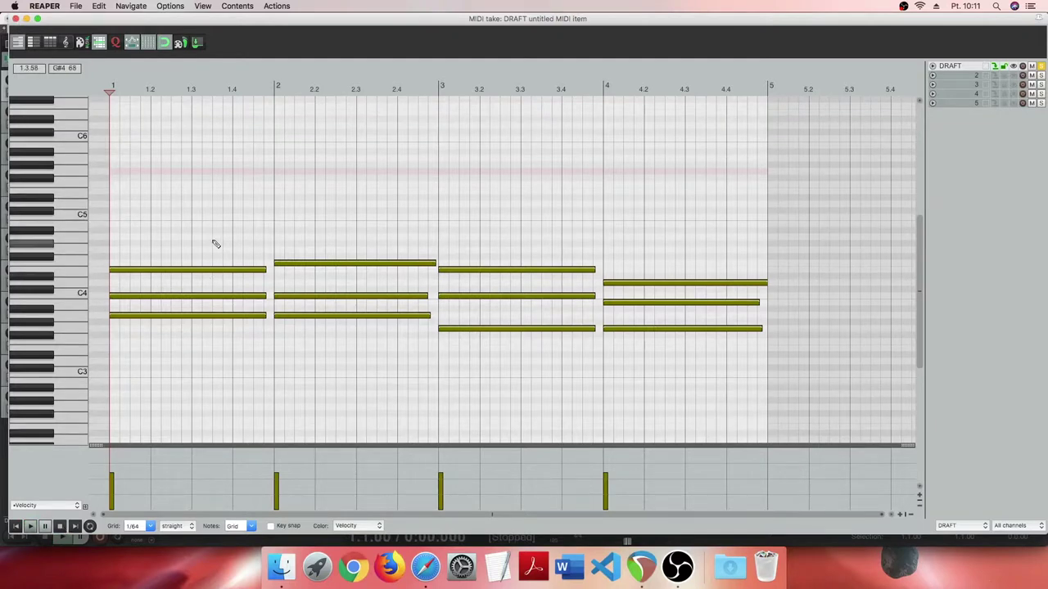
click(15, 18)
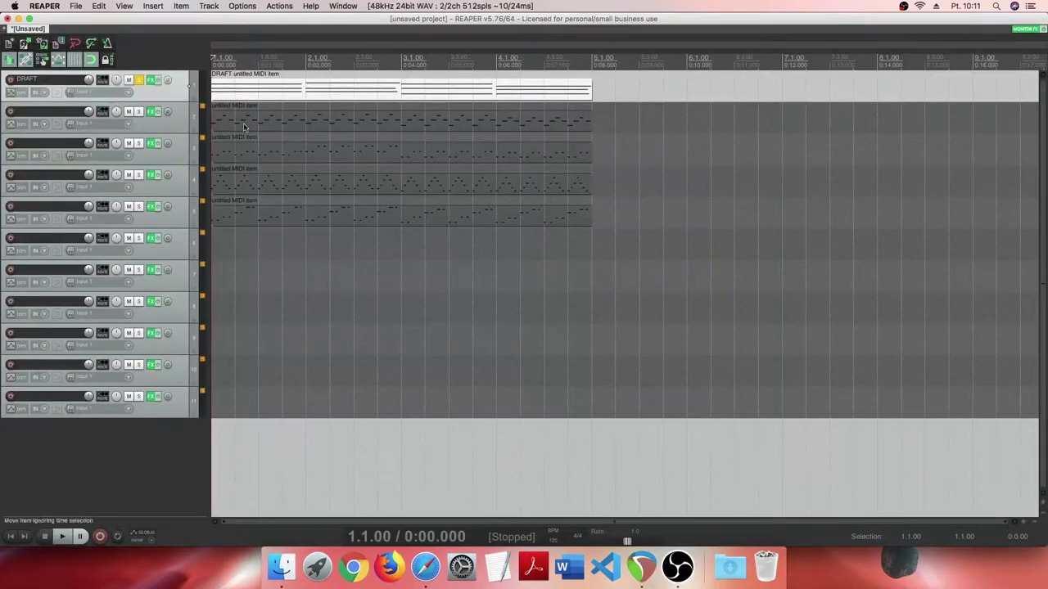
click(139, 79)
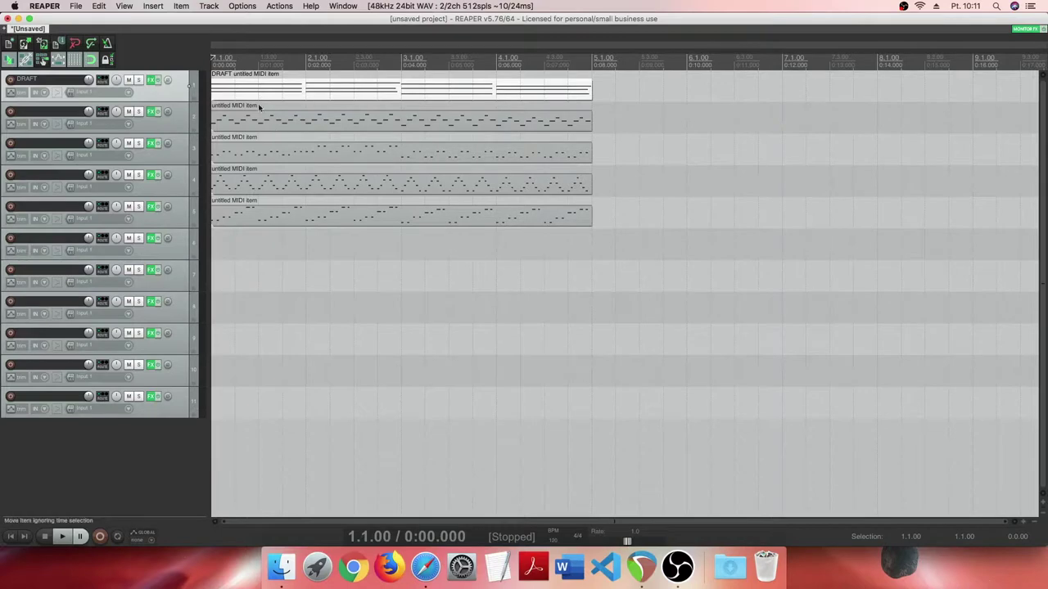
- Inspect the Kontakt string instrument loaded on track 2
click(151, 112)
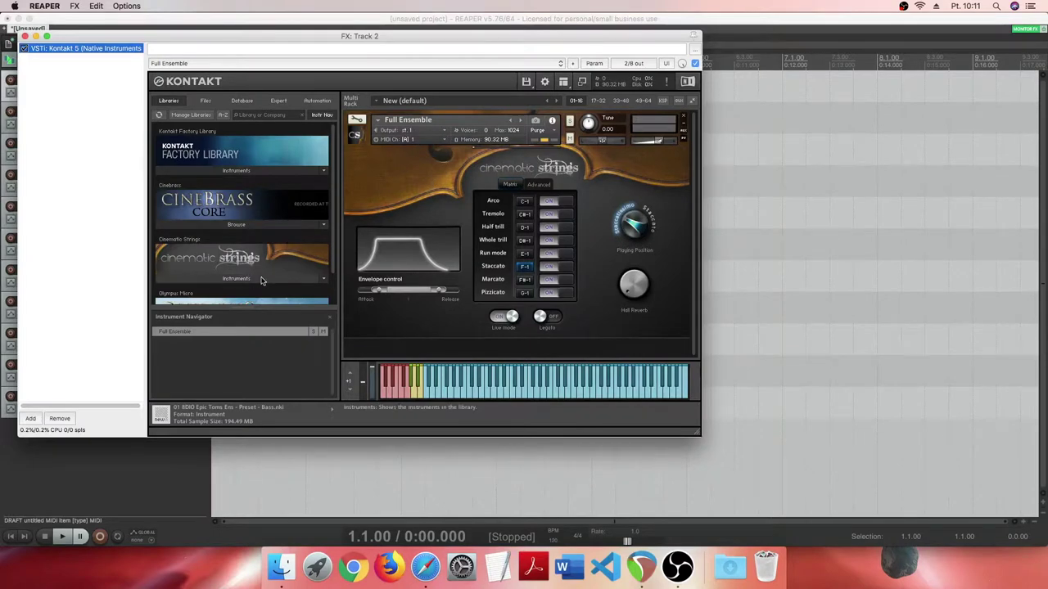
click(25, 37)
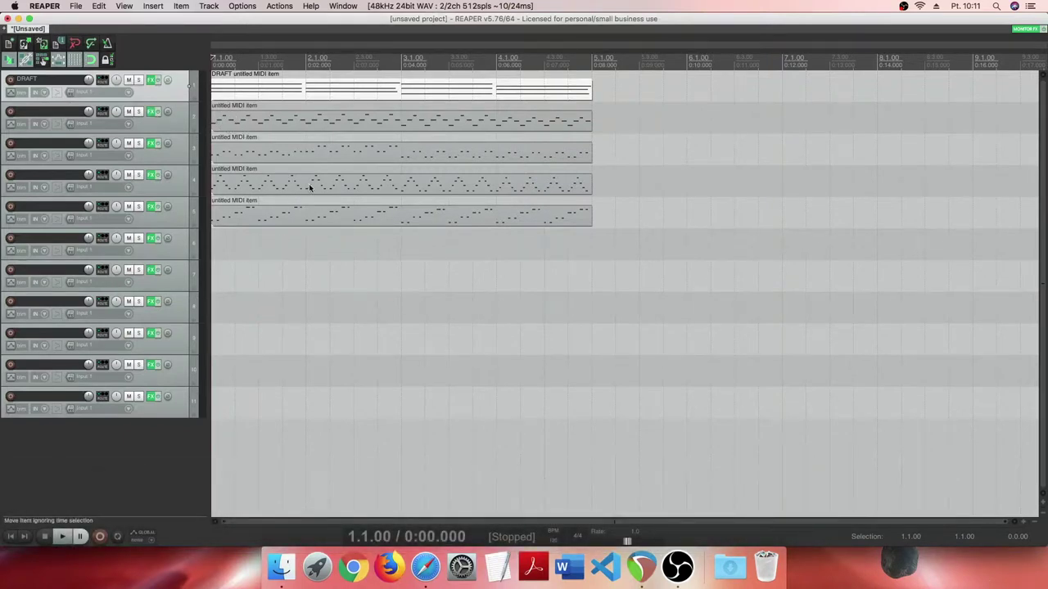
- Open track 2's MIDI item for editing and play its pattern soloed from the start
double_click(230, 122)
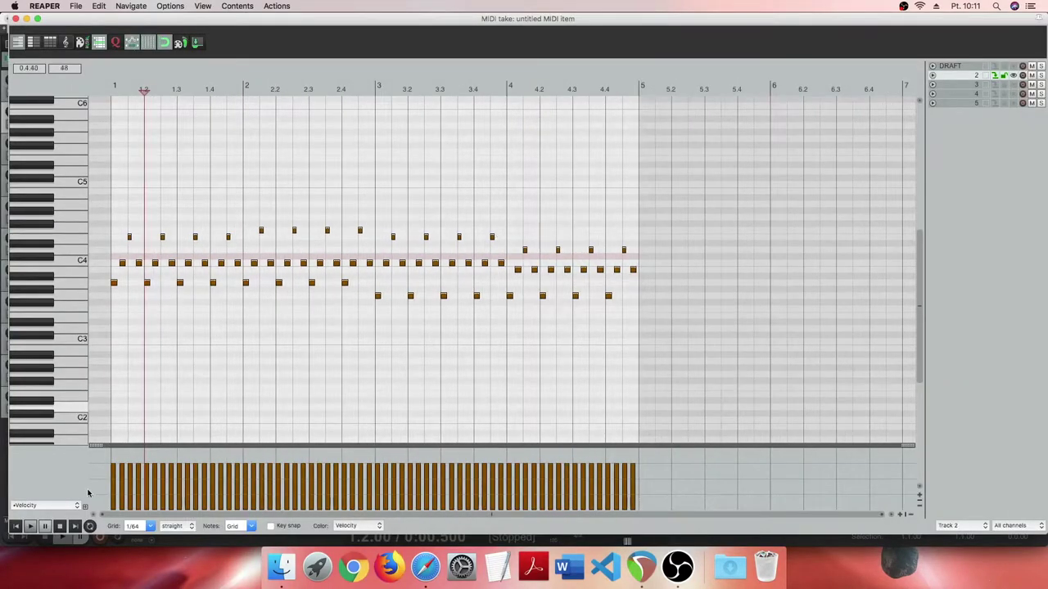
click(15, 526)
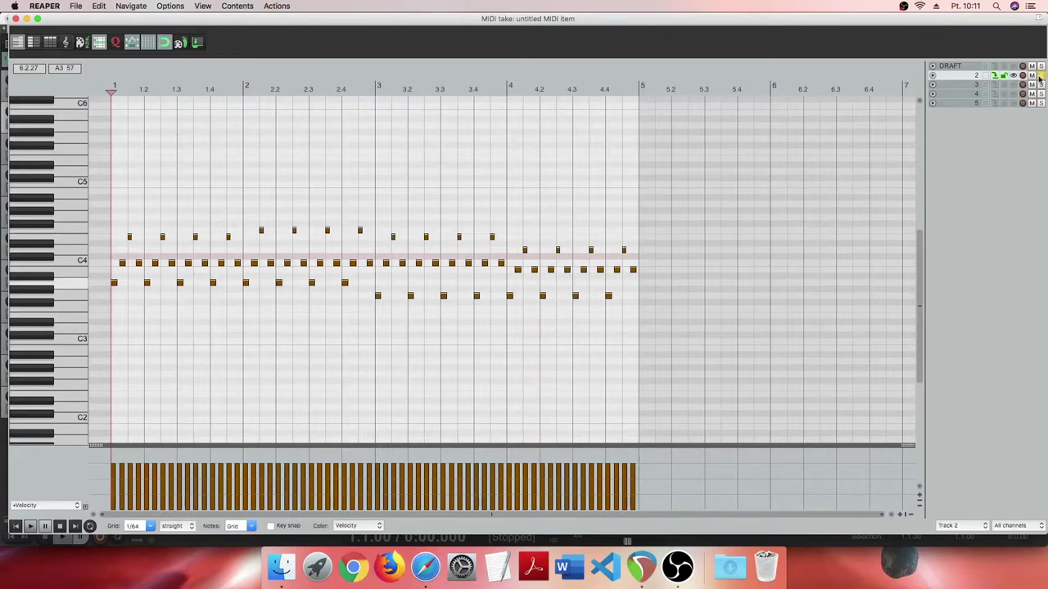
scroll(239, 335, up, 1)
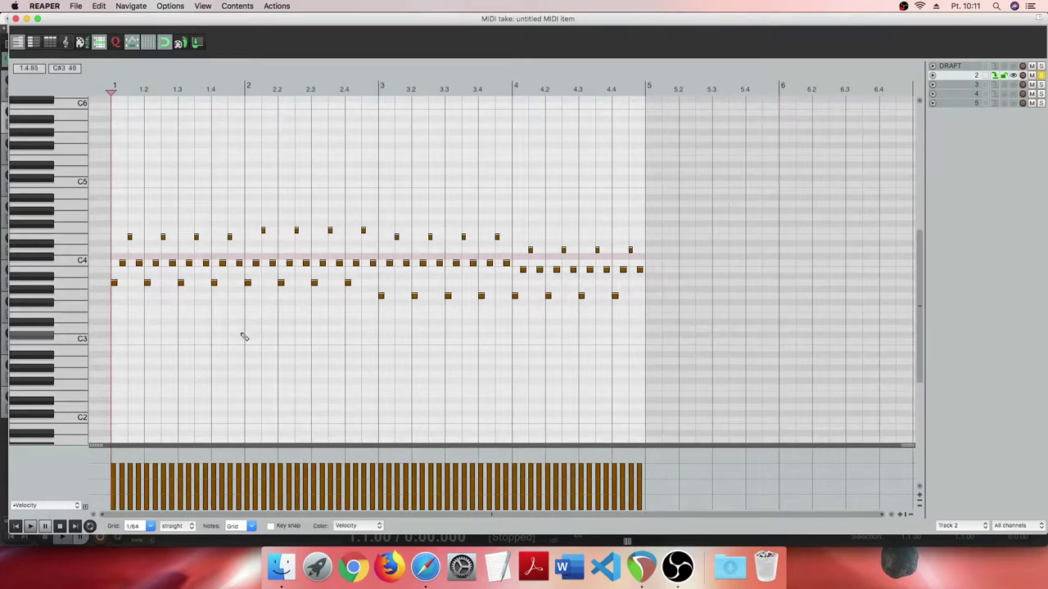
scroll(239, 337, up, 3)
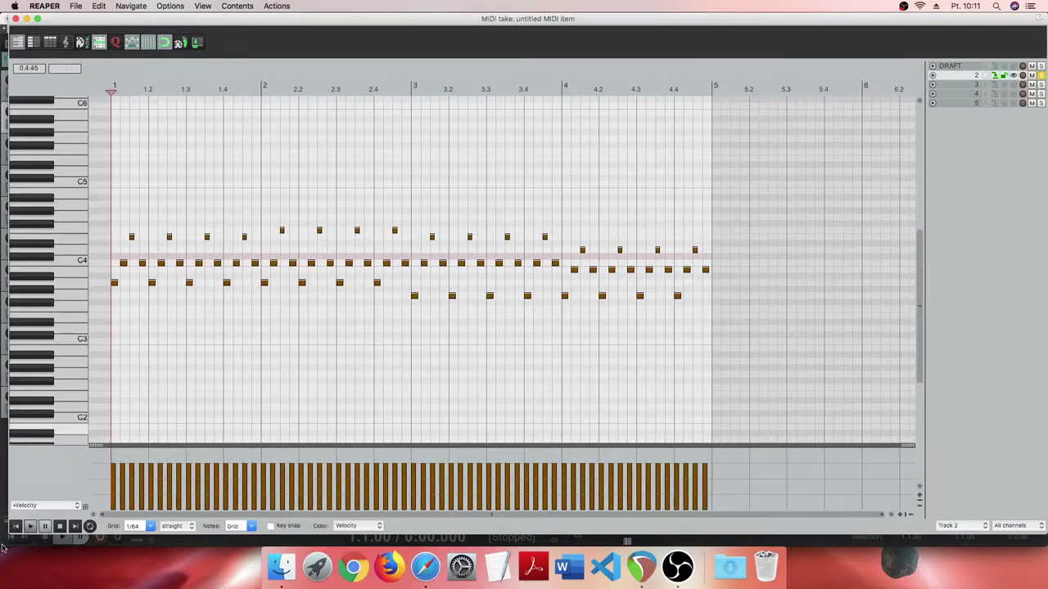
click(31, 527)
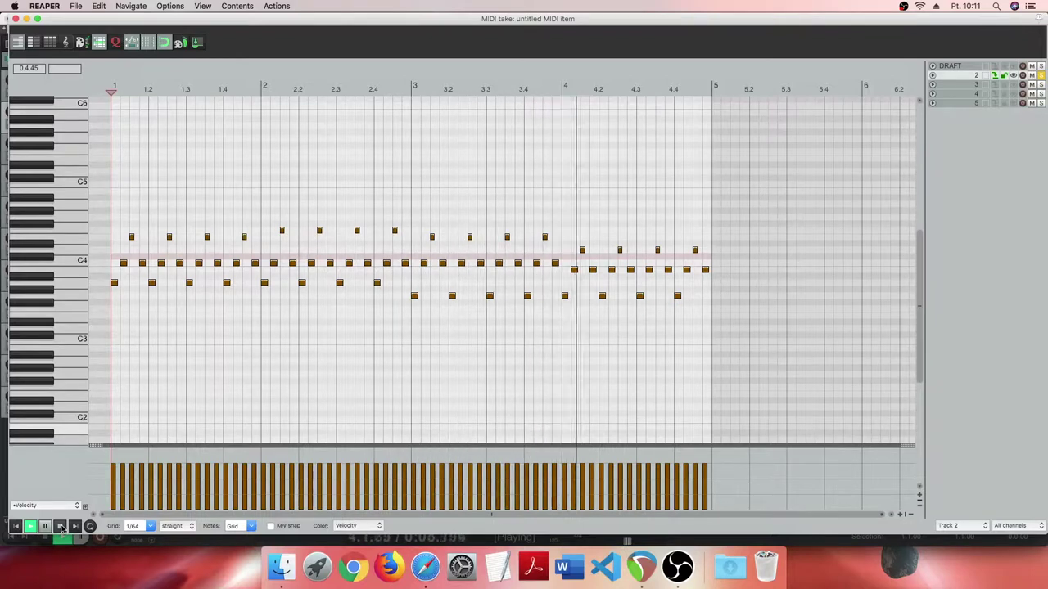
click(60, 527)
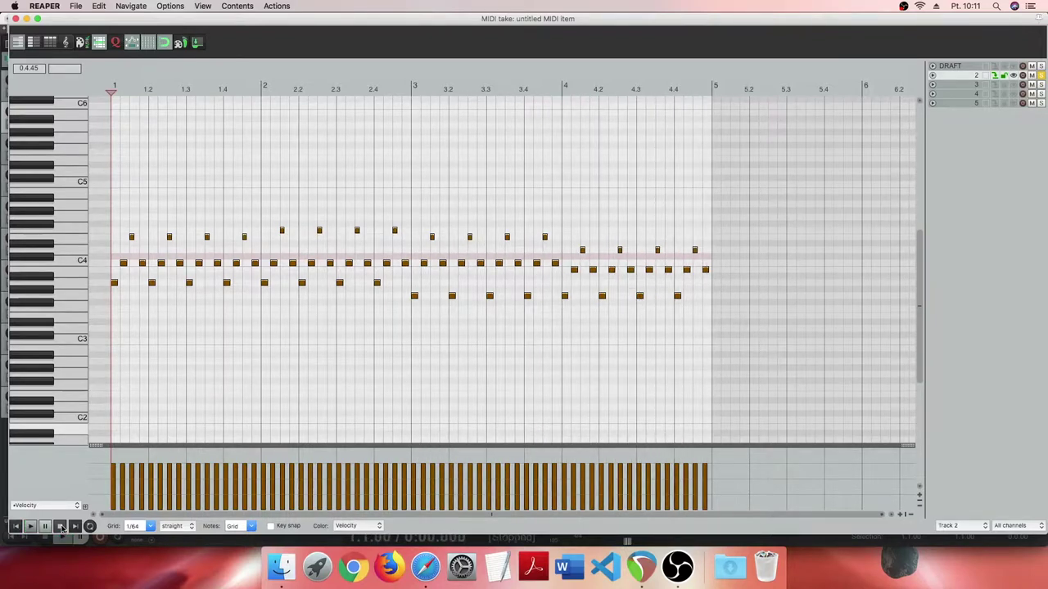
- Show the DRAFT chords behind track 2's notes and delete all of track 2's notes in bar 1
click(1013, 71)
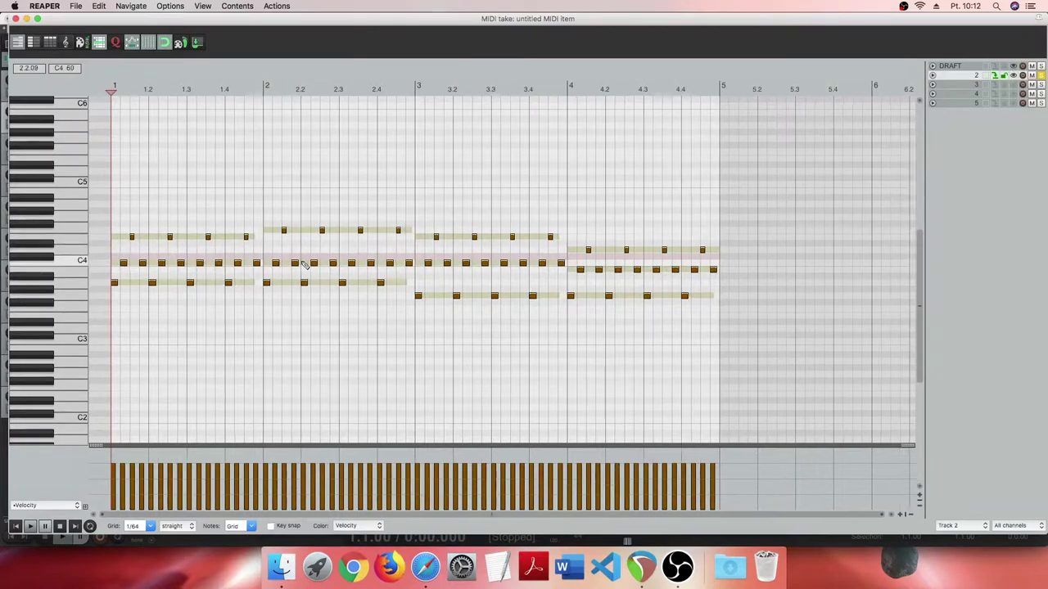
scroll(306, 266, up, 1)
scroll(306, 266, down, 1)
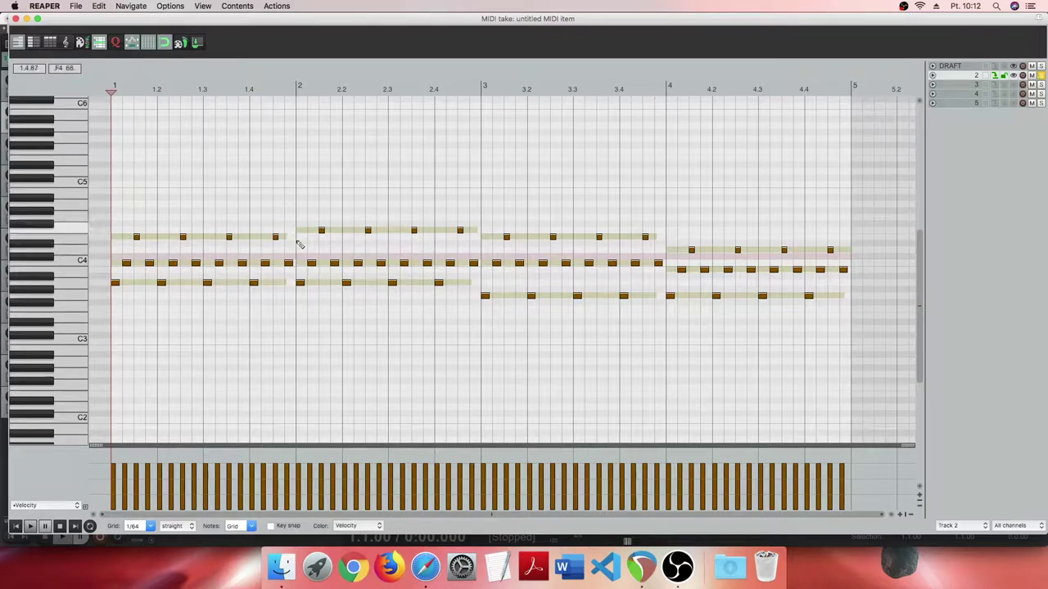
drag(290, 212, 90, 321)
key(Delete)
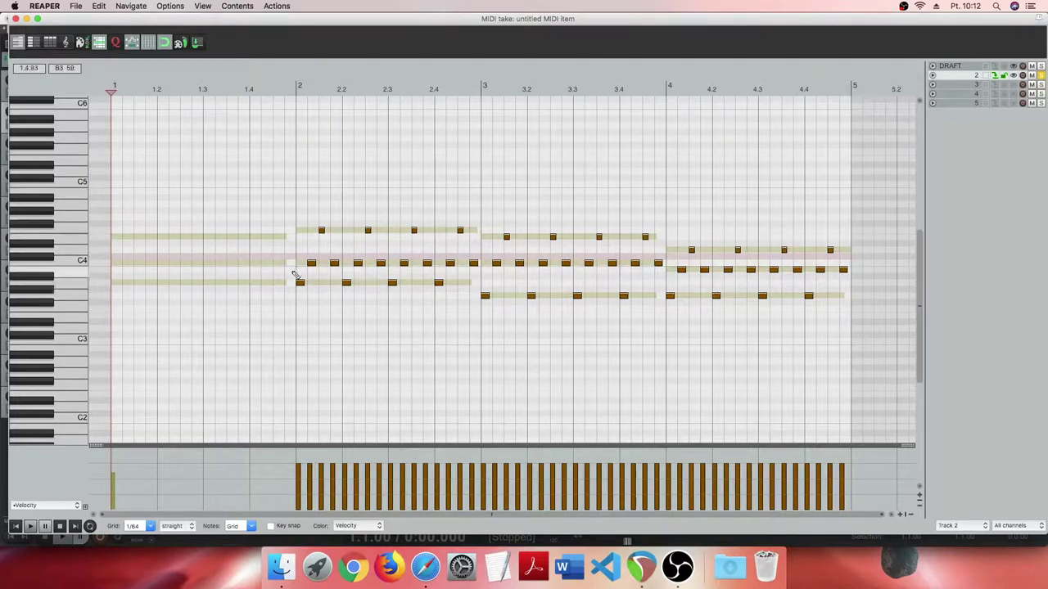
- Draw the four-note pattern A3, C4, E4, C4 on beat 1 of bar 1 and play it back briefly
click(115, 284)
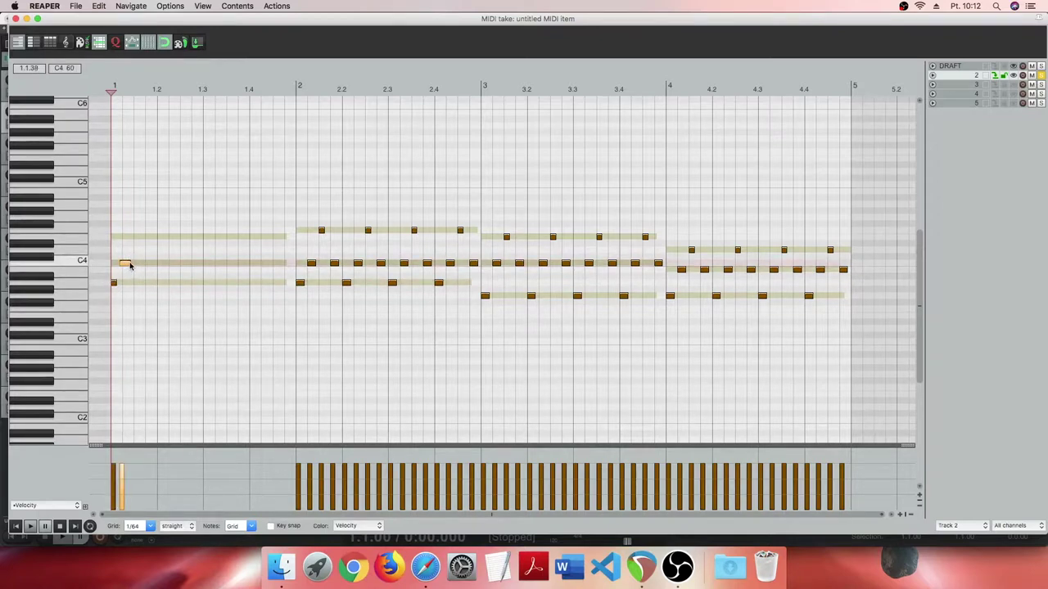
click(136, 237)
click(127, 265)
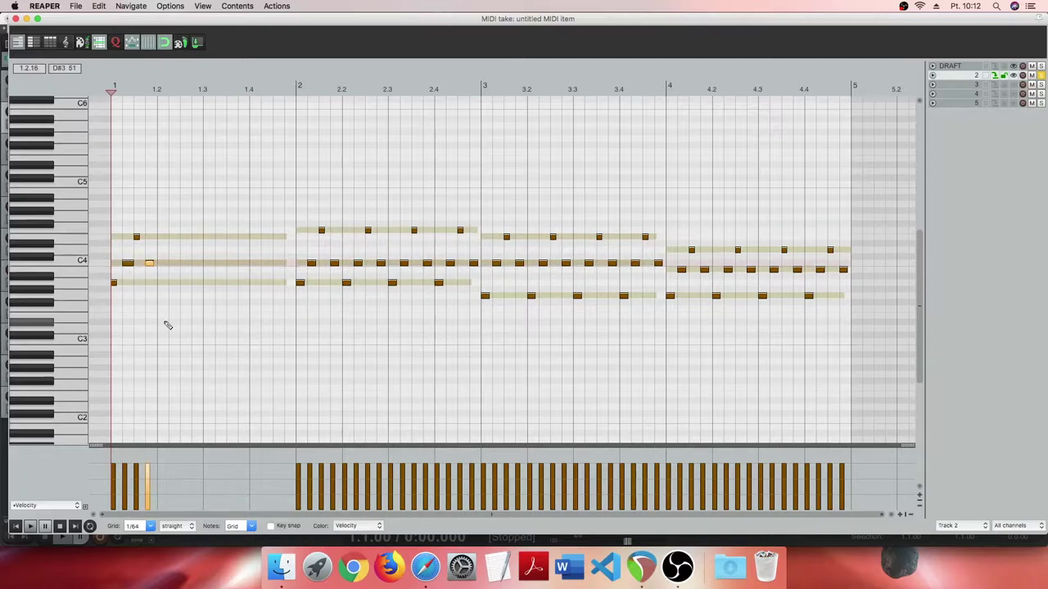
click(31, 526)
click(45, 526)
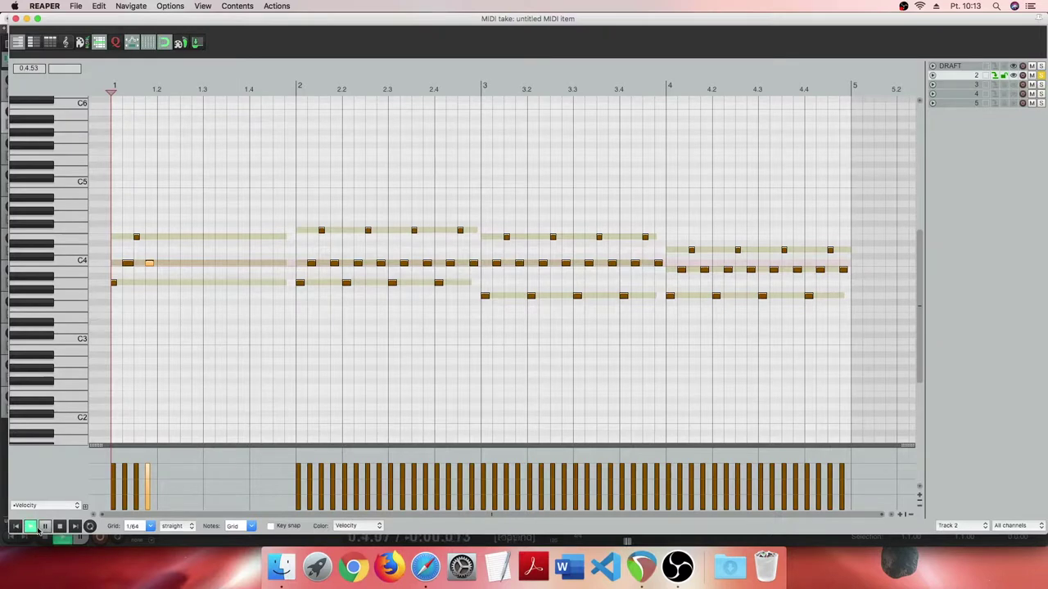
key(space)
- Copy the four-note pattern and paste it across the remaining beats of bar 1
drag(182, 211, 106, 309)
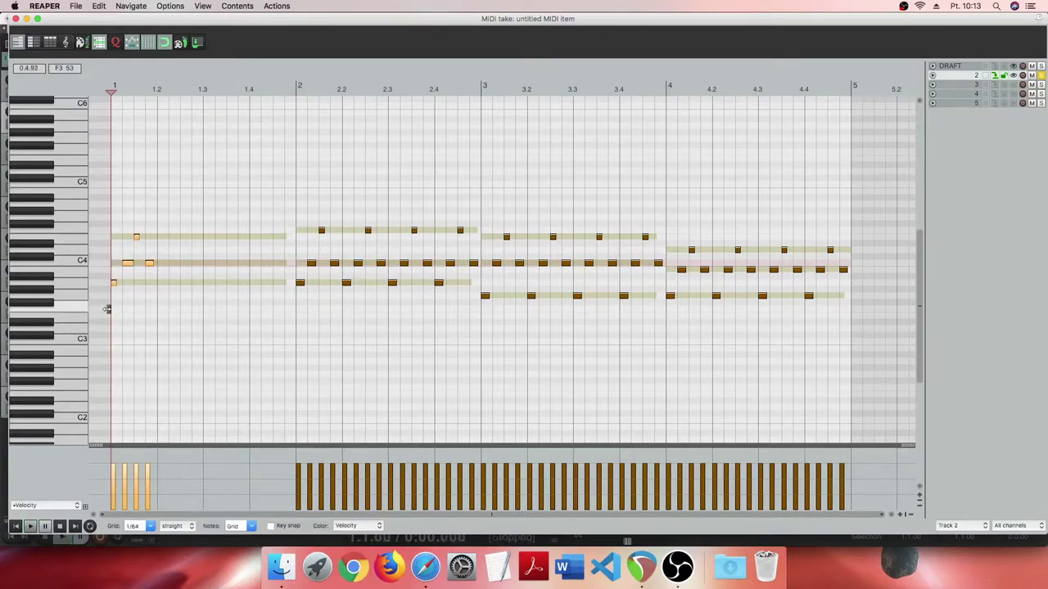
click(159, 259)
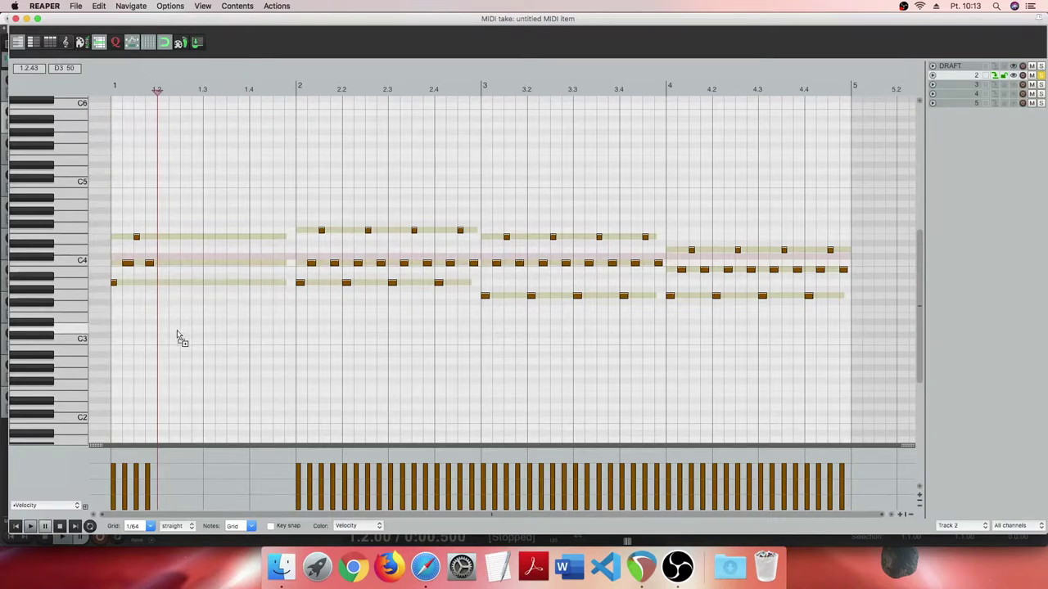
key(super+v)
key(super+v)
click(191, 212)
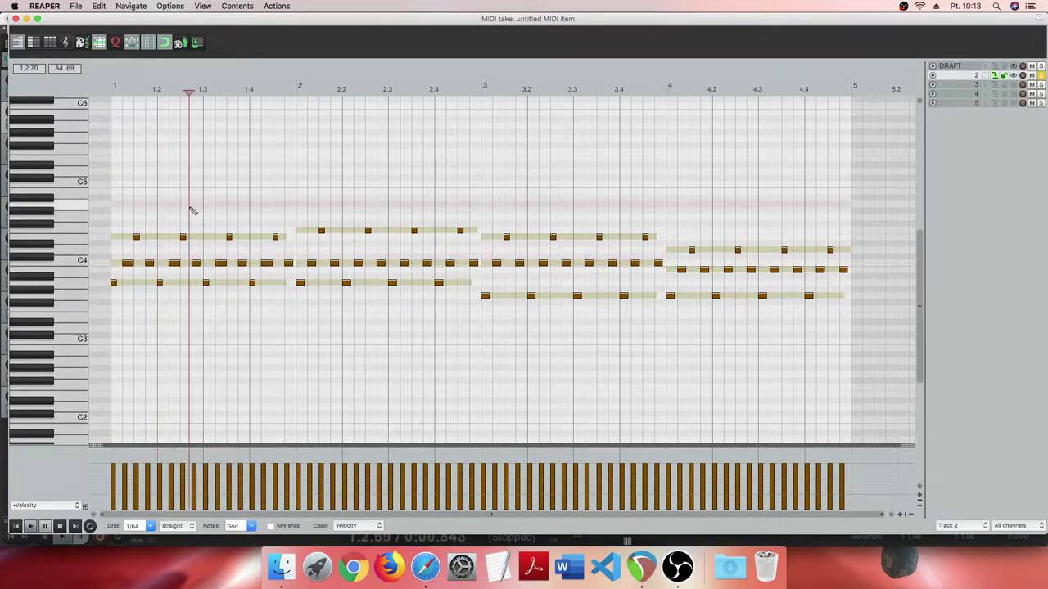
- Play the rebuilt pattern from the start of bar 1 through bar 3
click(15, 527)
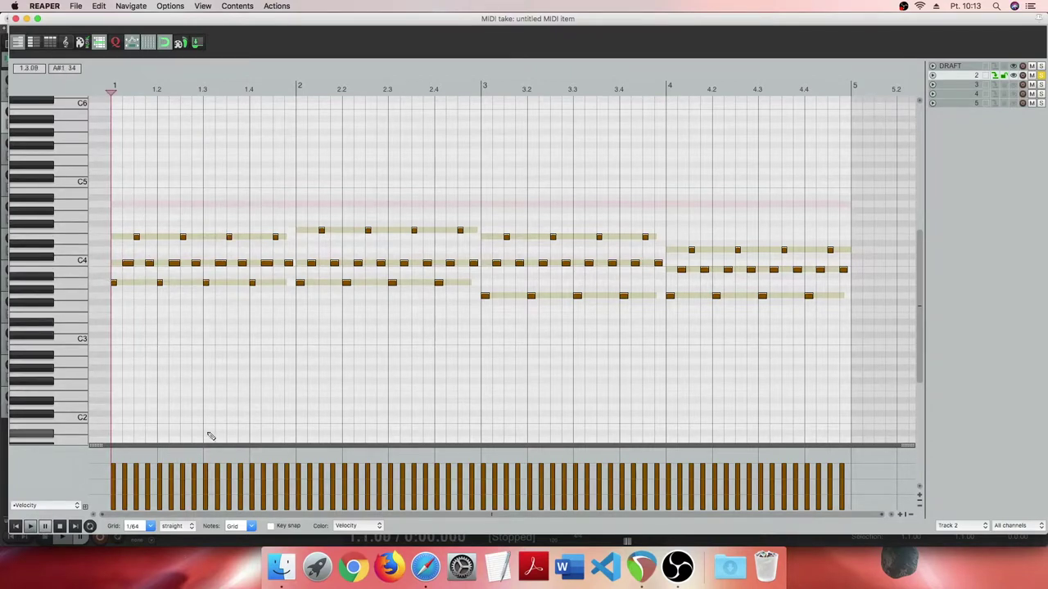
click(30, 526)
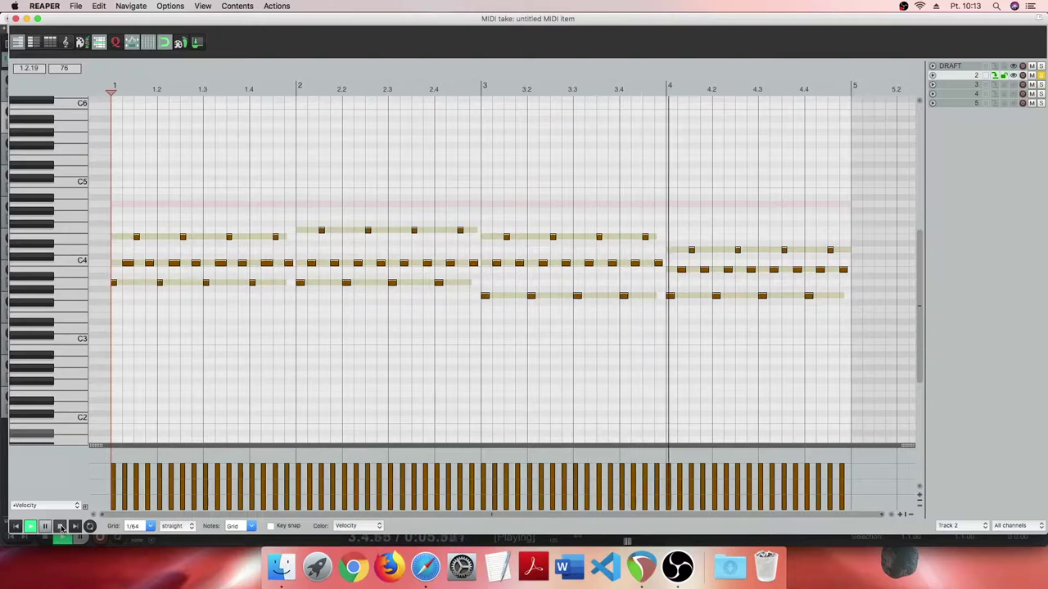
click(60, 527)
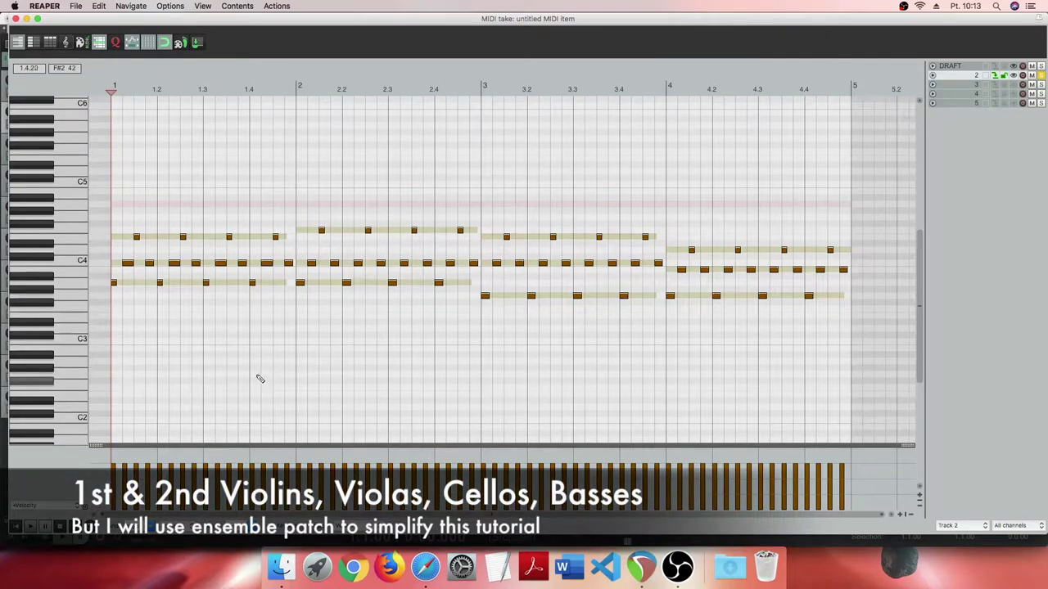
- Add four E5 notes in bar 1, one an octave above each E4 note of the pattern
scroll(35, 226, up, 2)
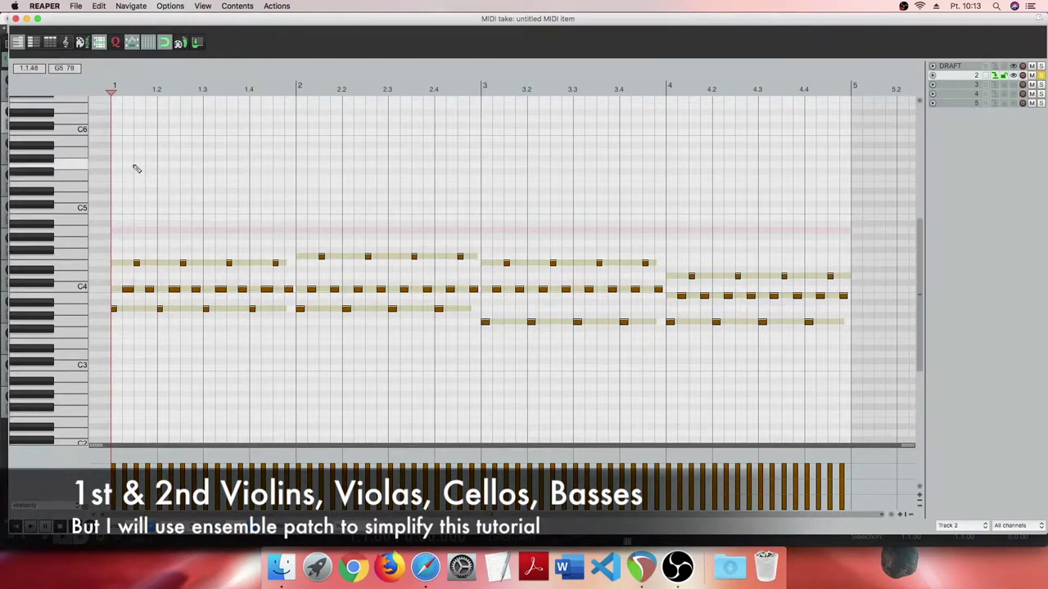
click(137, 165)
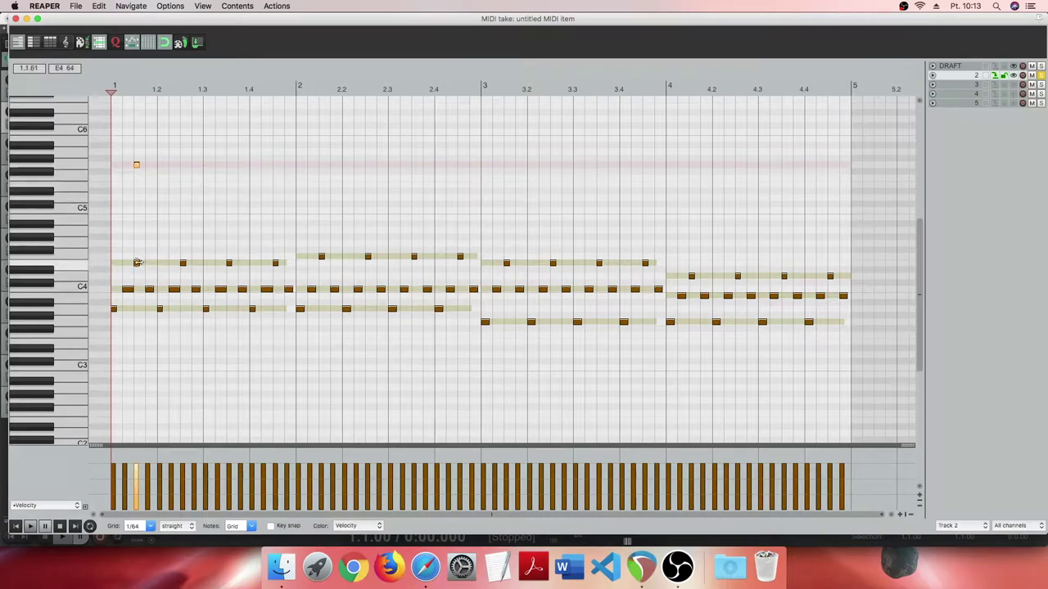
drag(135, 167, 136, 184)
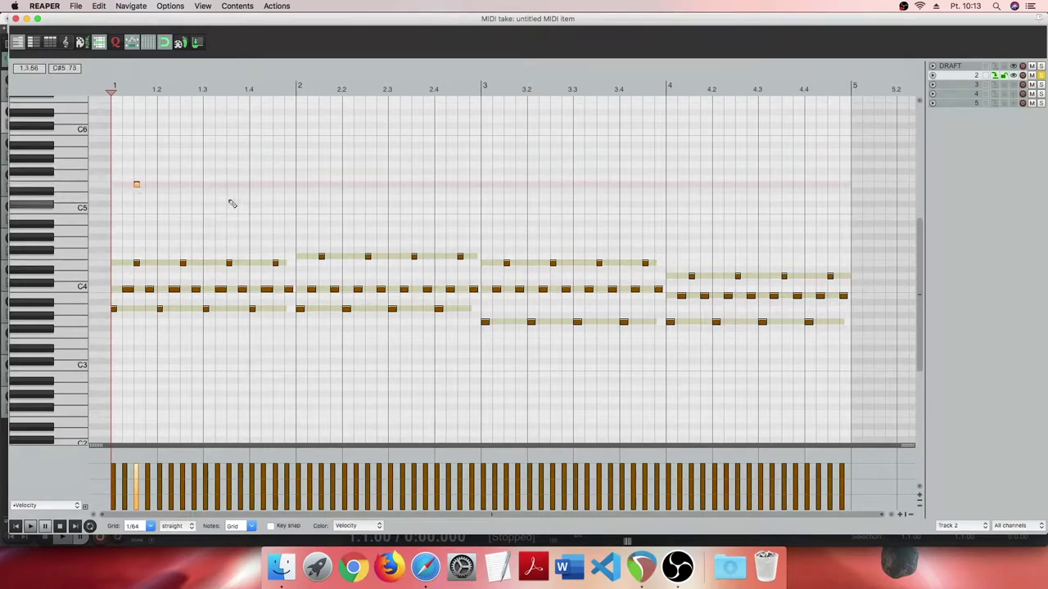
click(181, 184)
click(228, 184)
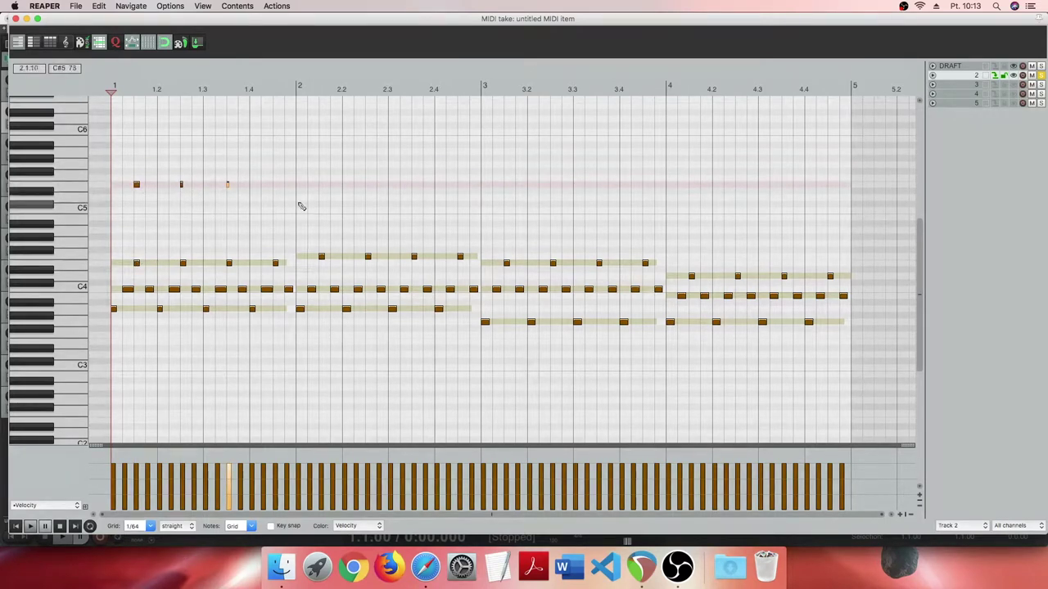
click(275, 184)
- Add A2 notes an octave below each A3 note in bar 1 and preview the bar
scroll(59, 378, down, 2)
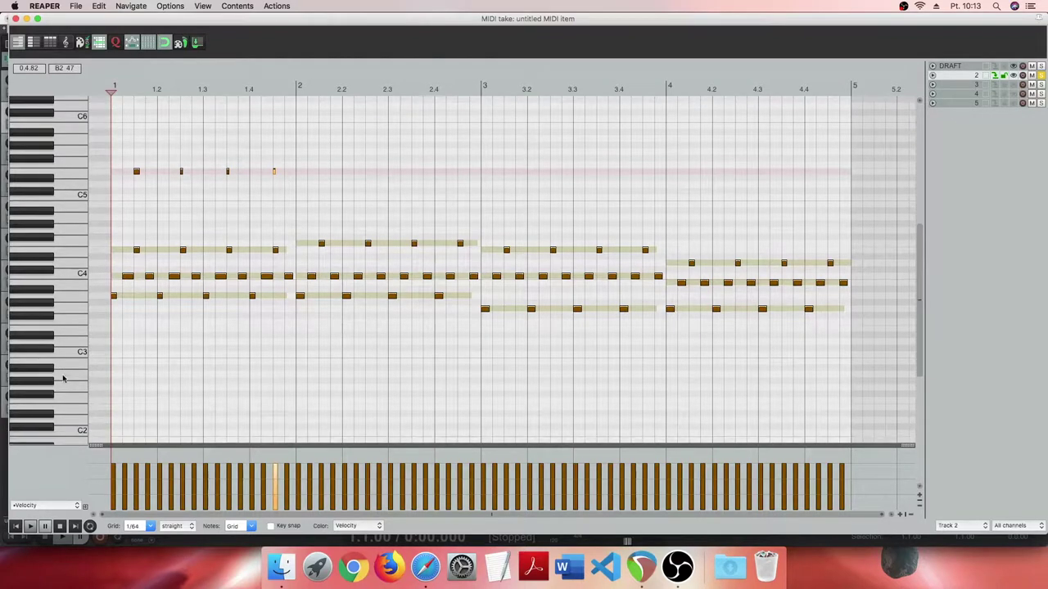
scroll(106, 373, down, 2)
click(116, 355)
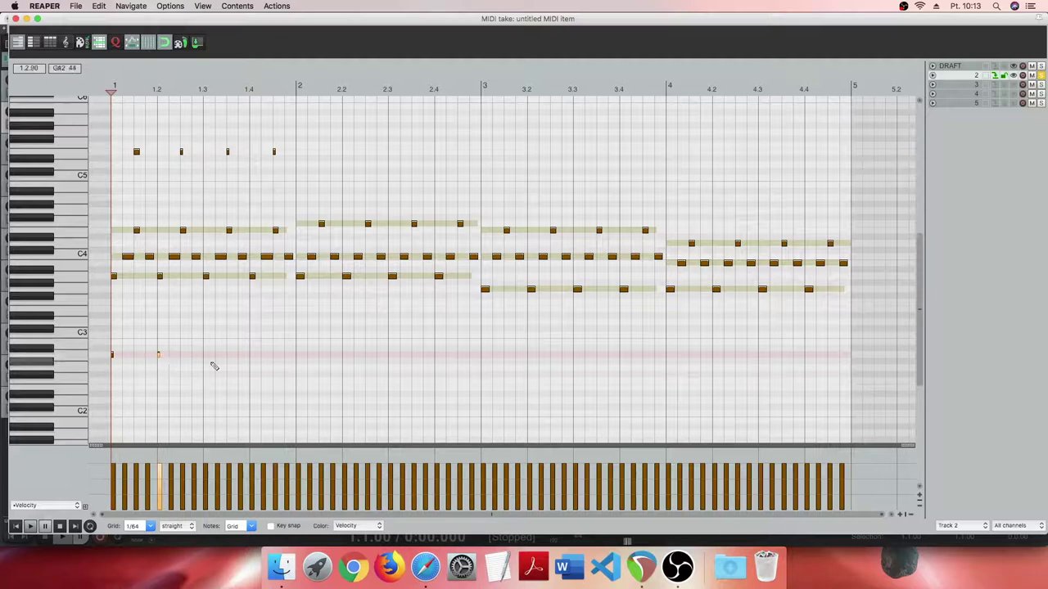
click(249, 355)
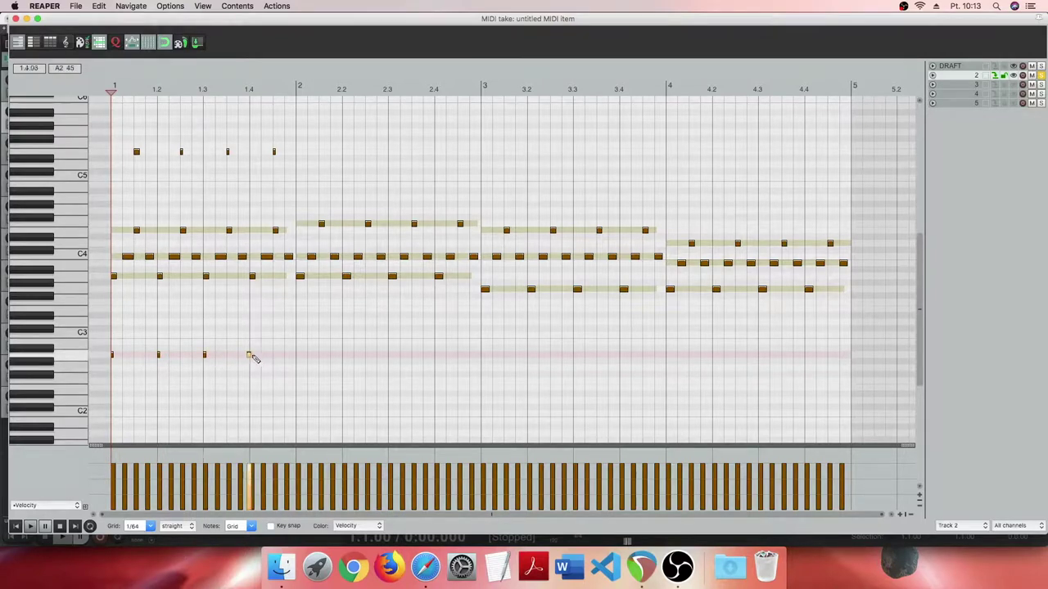
click(29, 526)
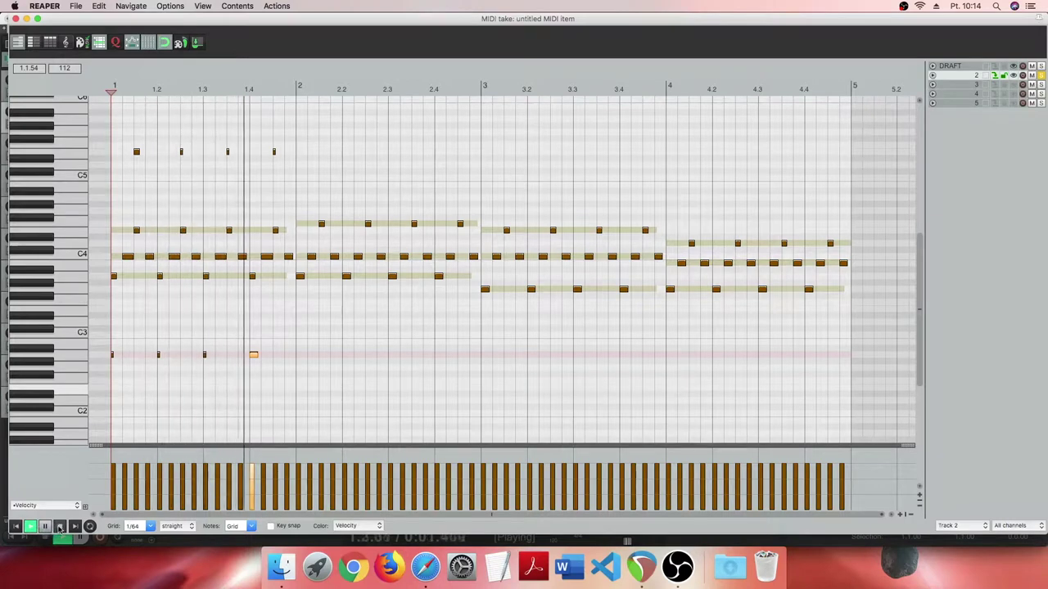
click(60, 528)
- Copy bar 1's added low and high octave notes into bar 2 and raise the high ones to F5
drag(293, 324, 114, 357)
drag(309, 125, 70, 187)
key(super+c)
click(297, 204)
key(super+v)
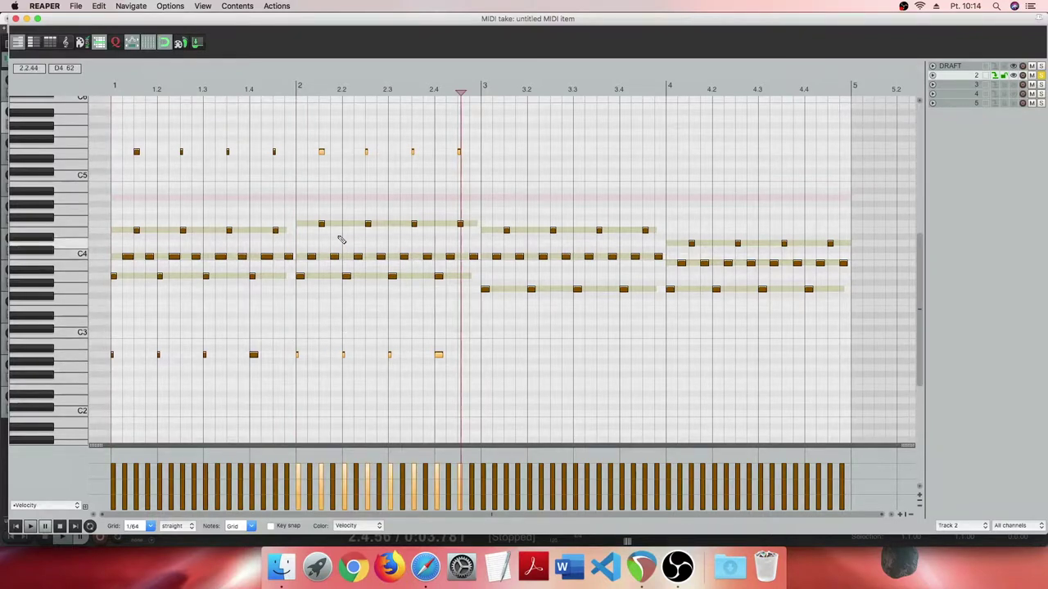
drag(318, 164, 491, 149)
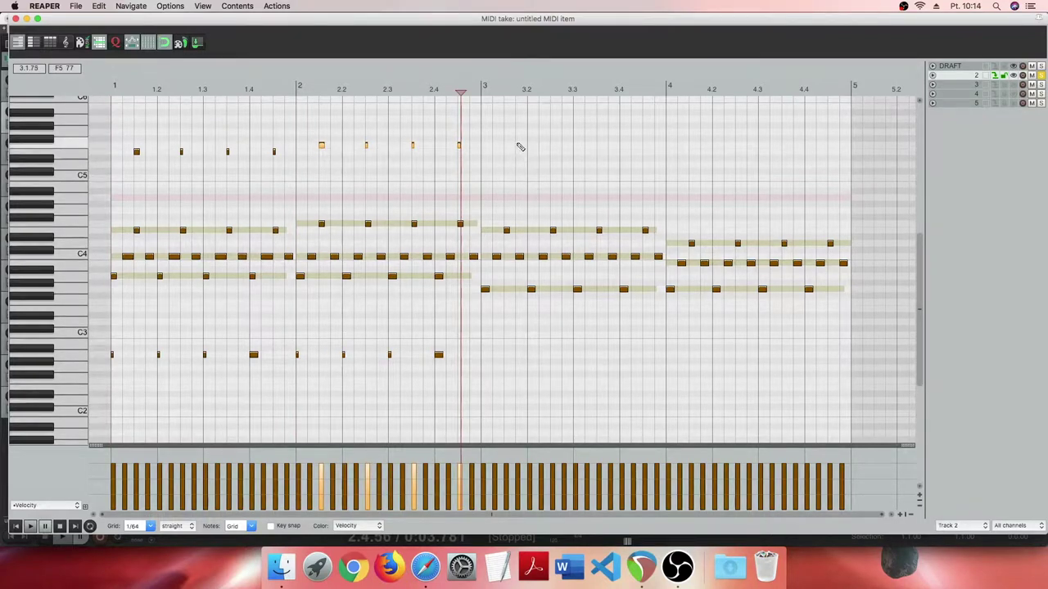
- Paste the copied octave notes into bar 3 and lower the low ones to G2
click(483, 209)
key(super+v)
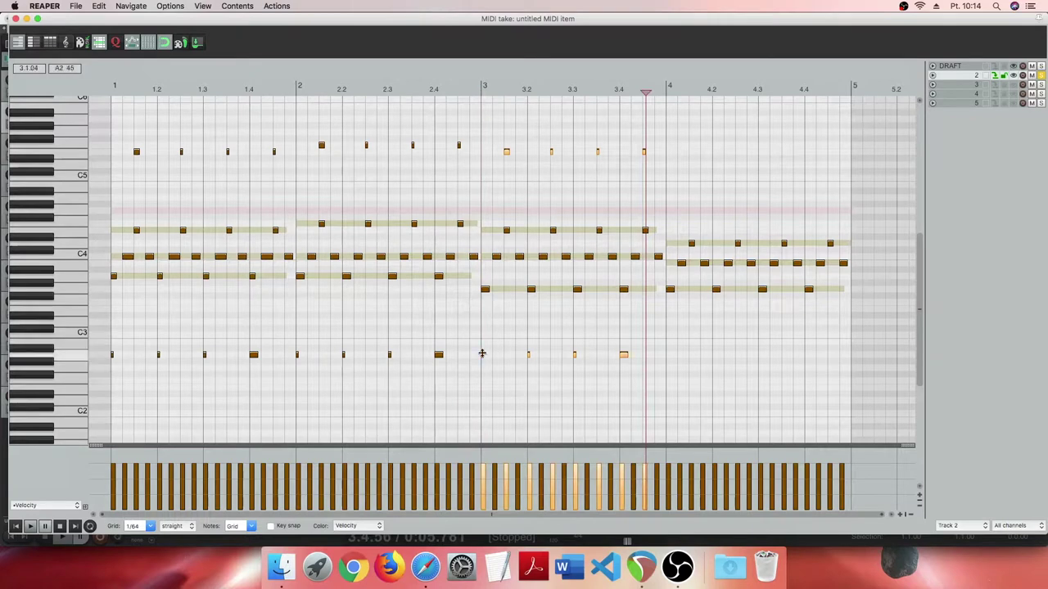
drag(482, 353, 482, 361)
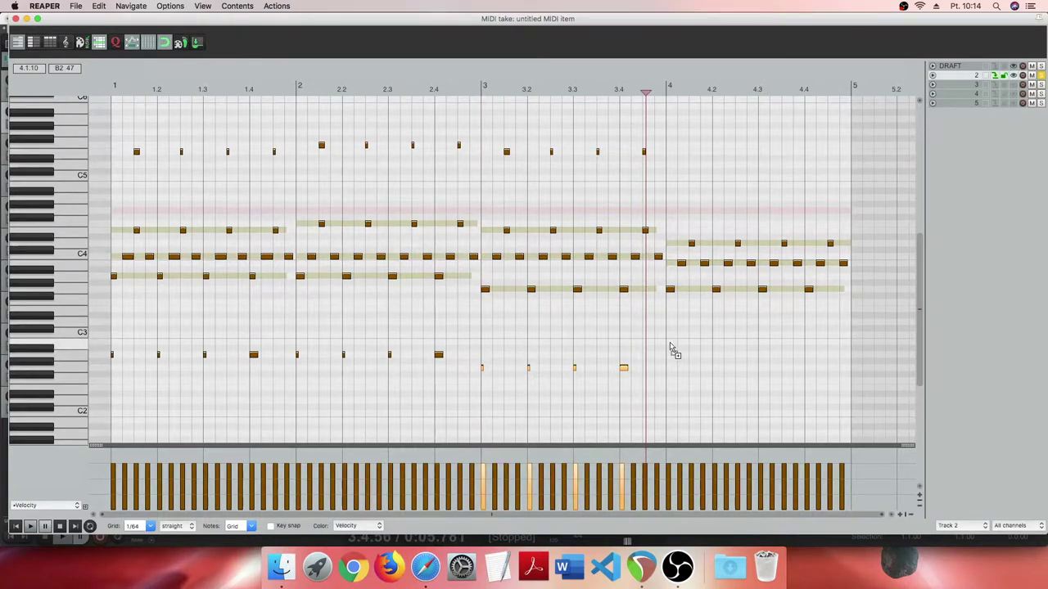
- Copy the octave notes into bar 4 with the high ones on D5 and the low ones on G2, and play the pattern
drag(693, 114, 494, 185)
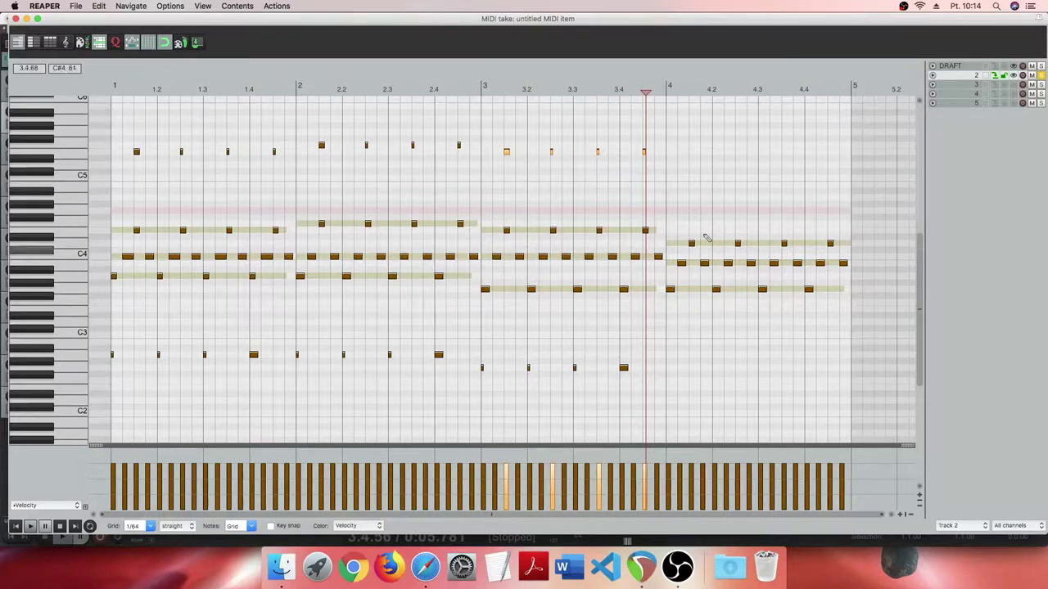
key(super+v)
drag(665, 354, 837, 364)
drag(676, 133, 851, 162)
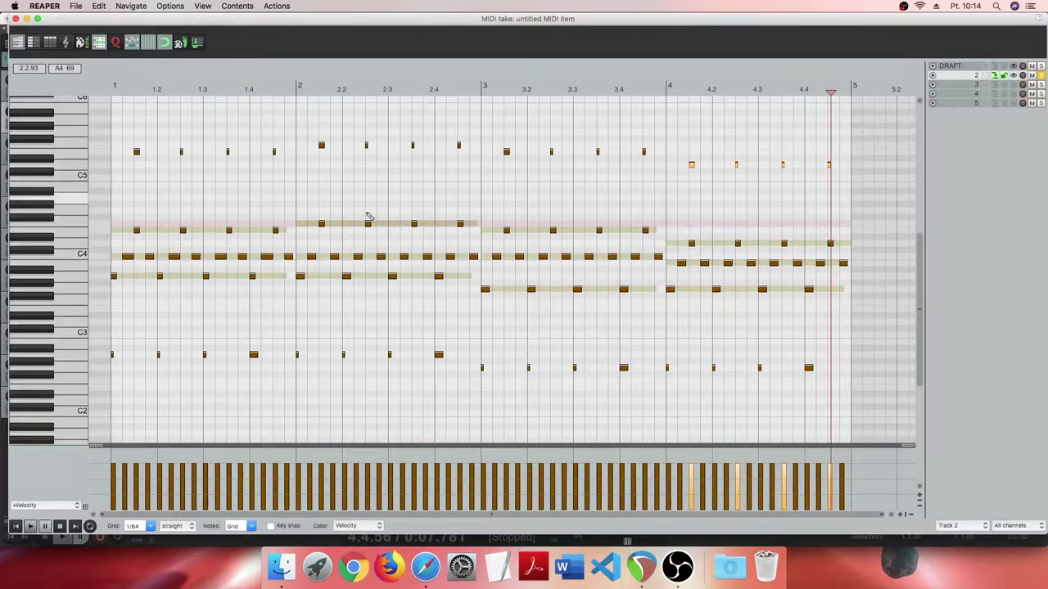
key(Home)
key(space)
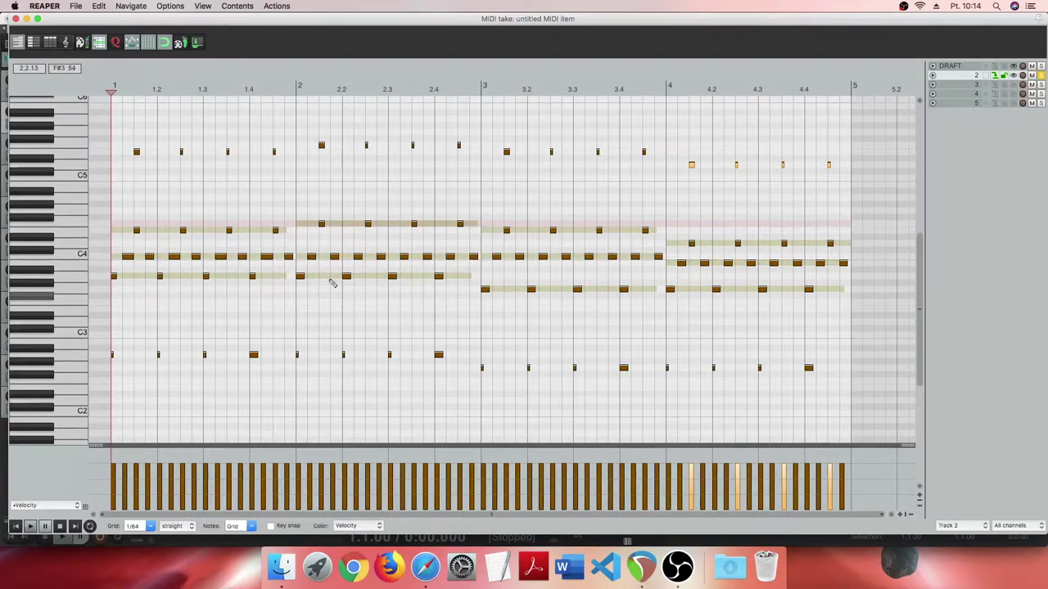
scroll(28, 255, up, 1)
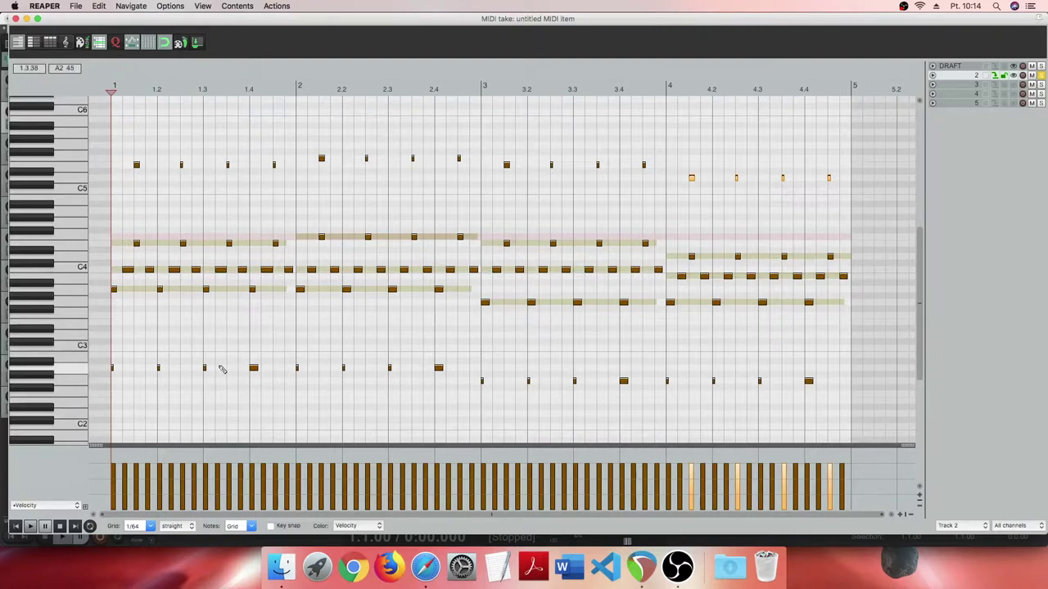
- Solo track 3 instead of track 2 and open its MIDI item for editing
click(15, 18)
click(141, 145)
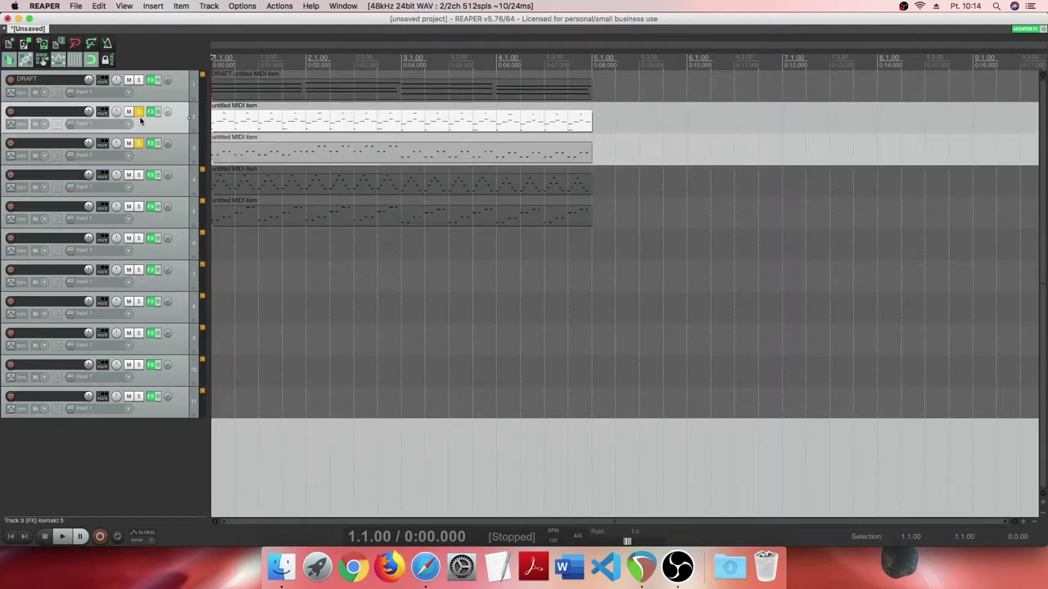
click(138, 112)
double_click(237, 153)
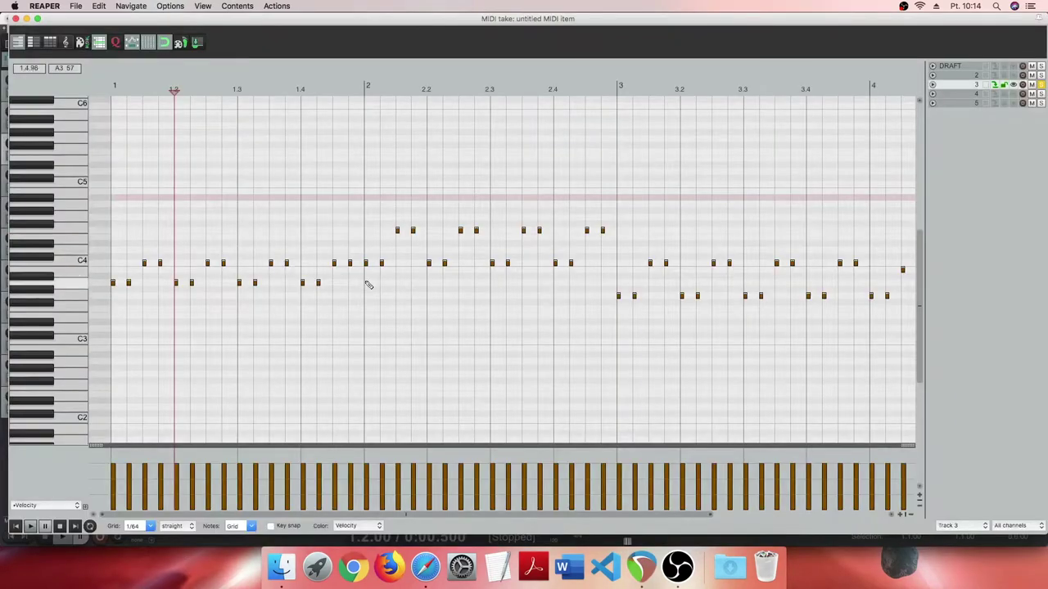
- Play track 3's four-bar pattern and display the DRAFT track's chords behind it
scroll(368, 283, down, 1)
scroll(304, 369, down, 2)
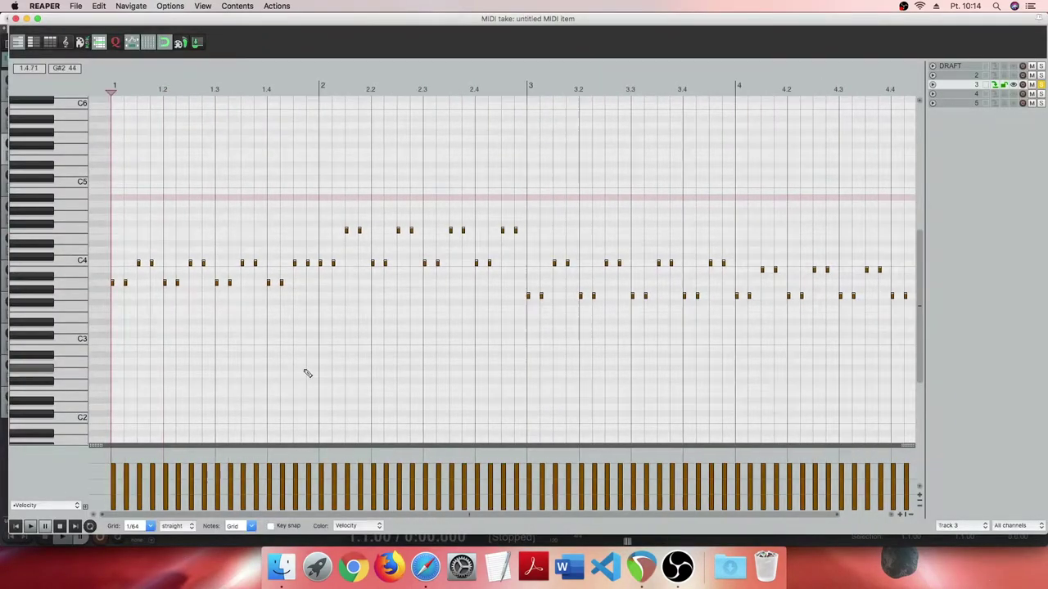
click(31, 527)
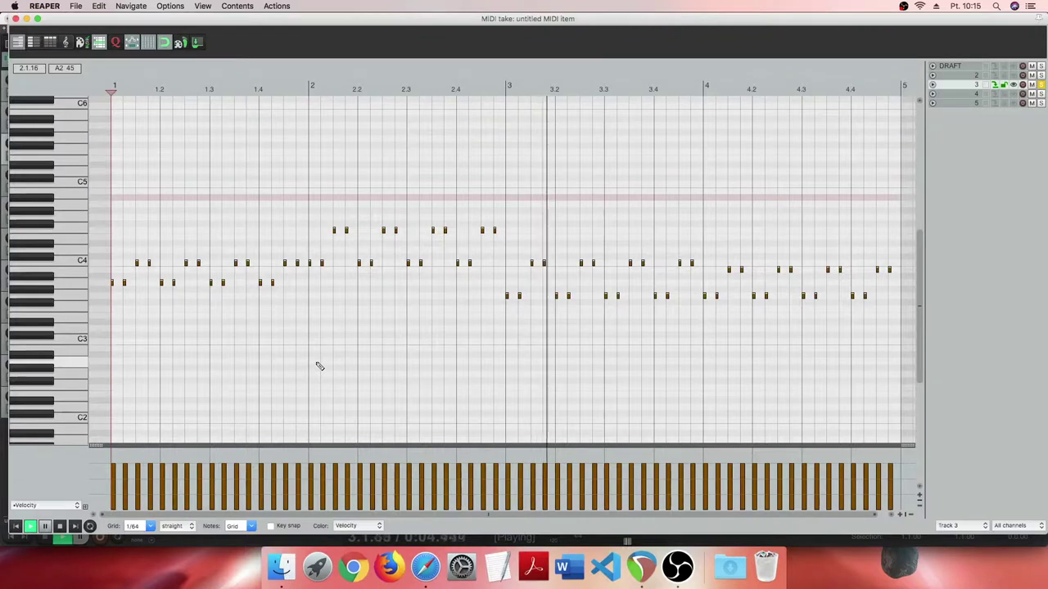
scroll(320, 366, down, 1)
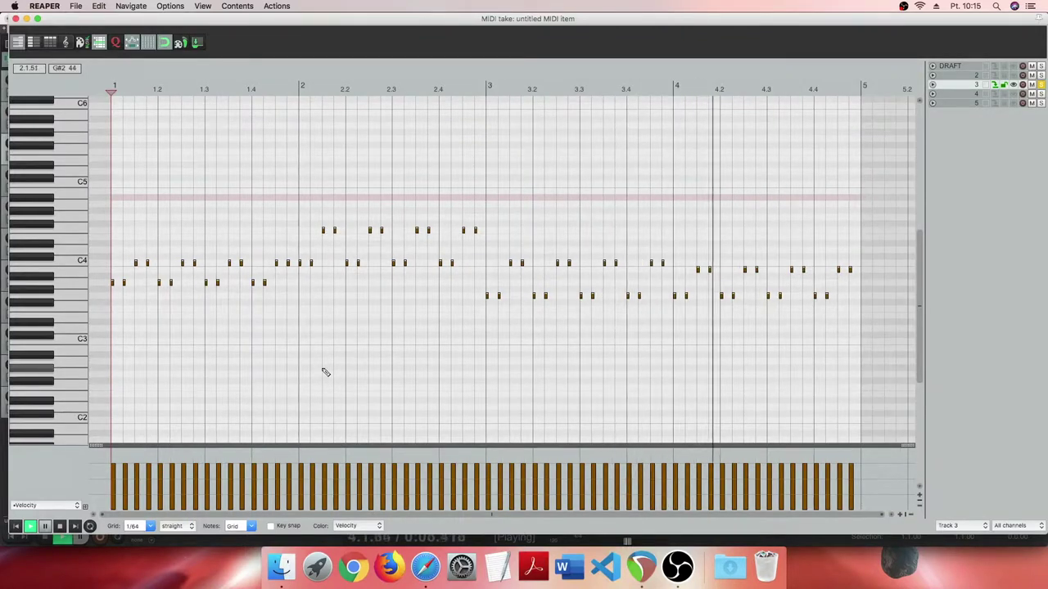
click(1019, 72)
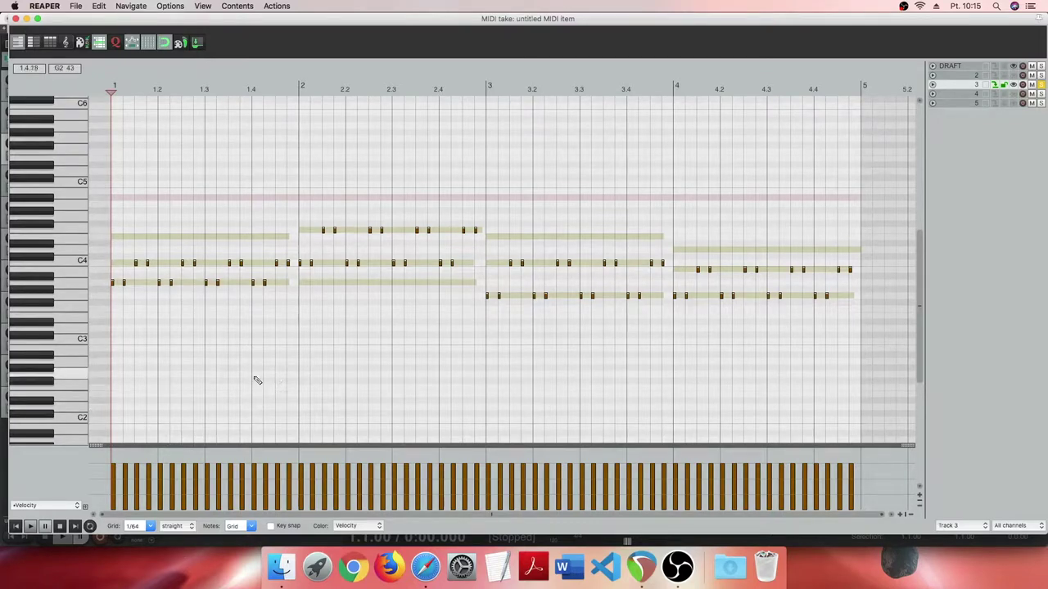
- Replace bar 1's notes with two A3 notes followed by two C4 notes on the first beat, and preview them
drag(299, 247, 95, 292)
key(Delete)
scroll(243, 360, up, 3)
click(131, 283)
click(128, 284)
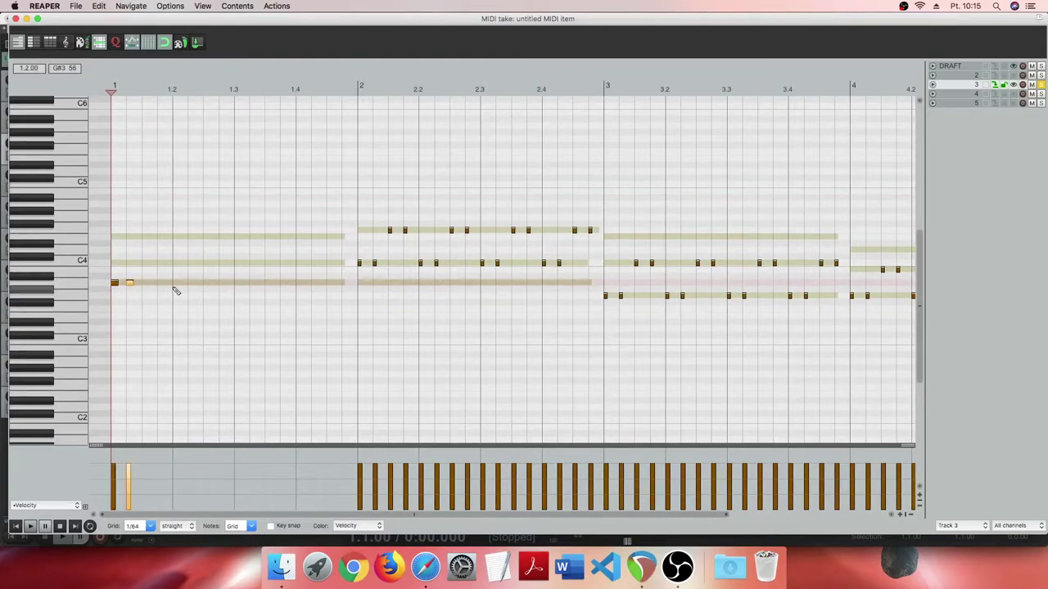
click(145, 265)
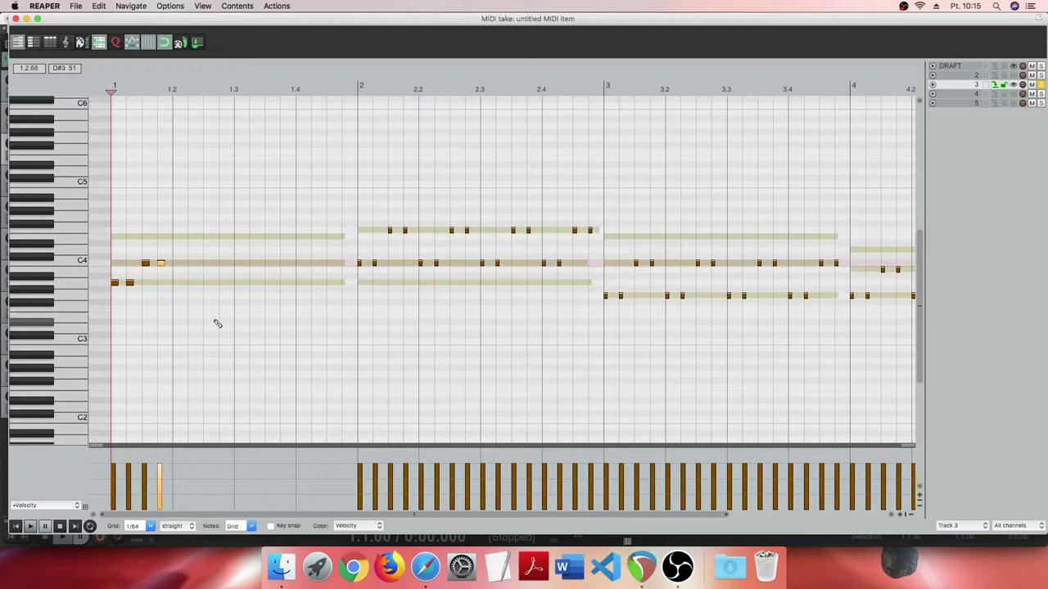
click(59, 528)
key(space)
click(59, 526)
- Duplicate the four-note A3 and C4 figure onto beats 2, 3 and 4 of bar 1 and play the sequence
drag(176, 256, 104, 278)
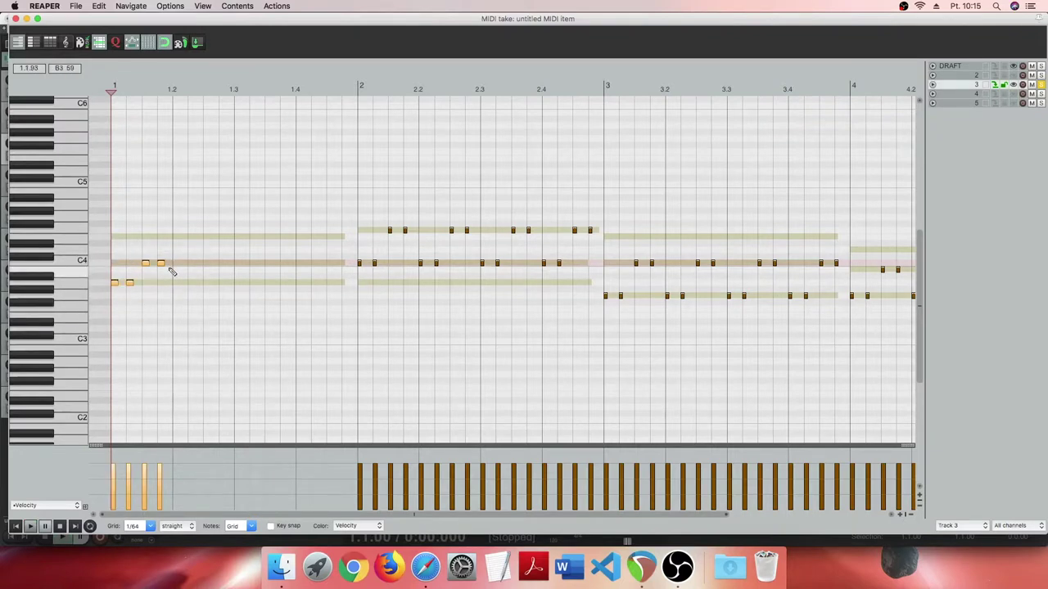
key(super+d)
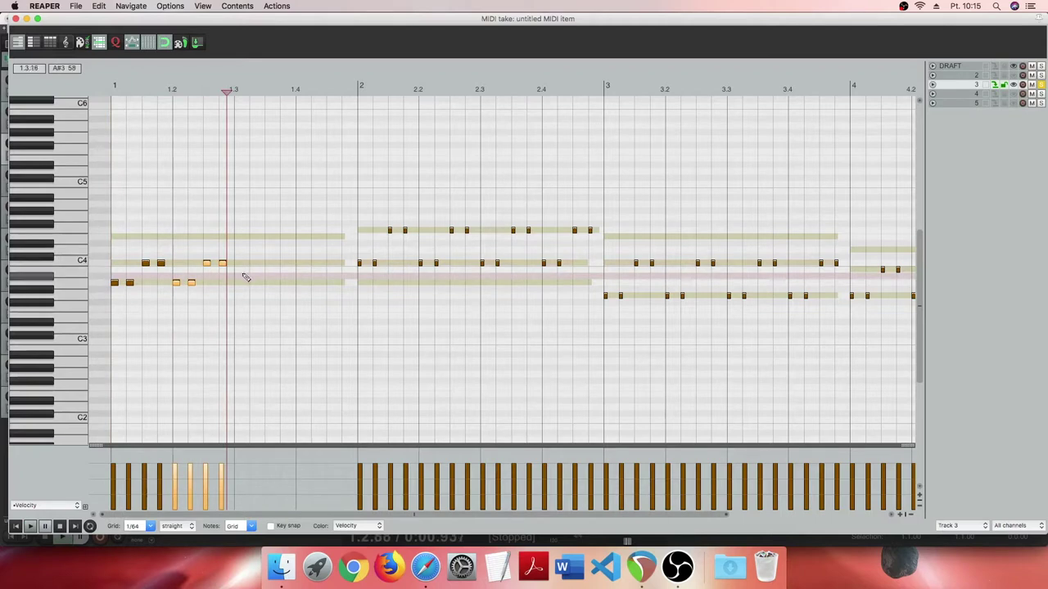
key(super+d)
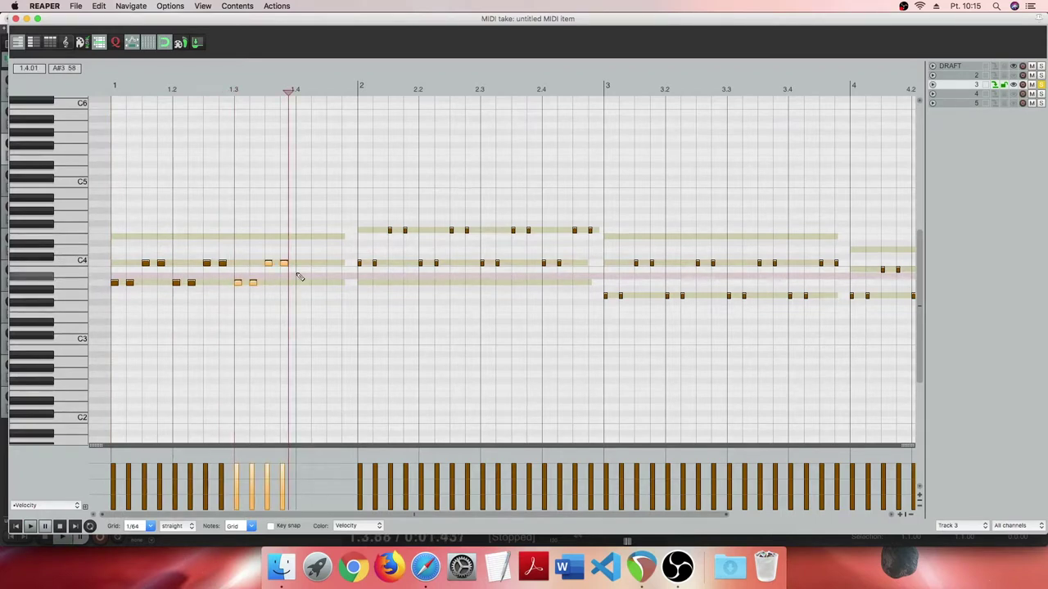
key(super+d)
click(16, 526)
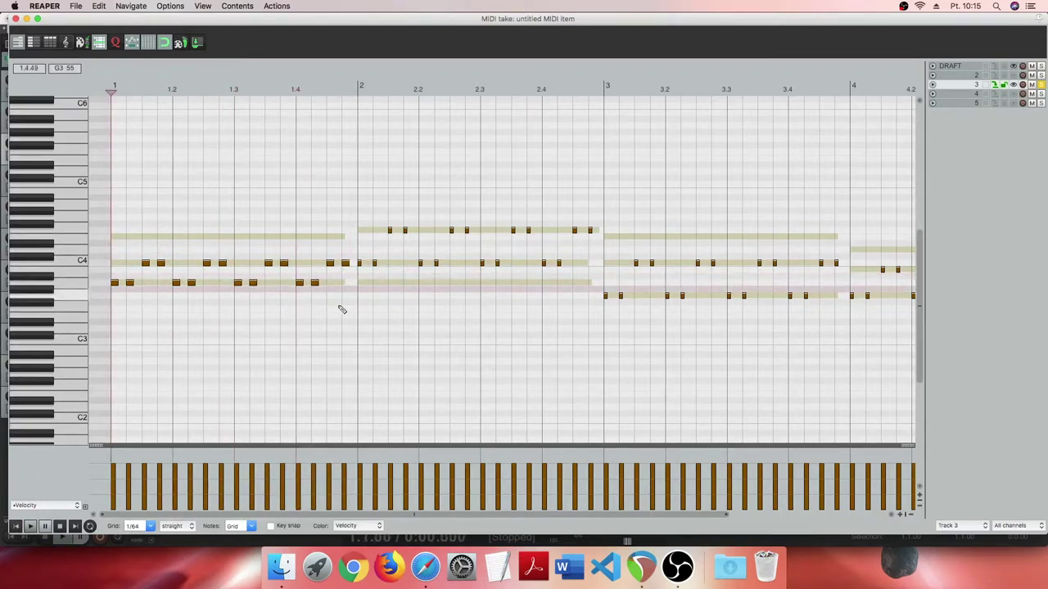
scroll(339, 306, down, 3)
click(30, 528)
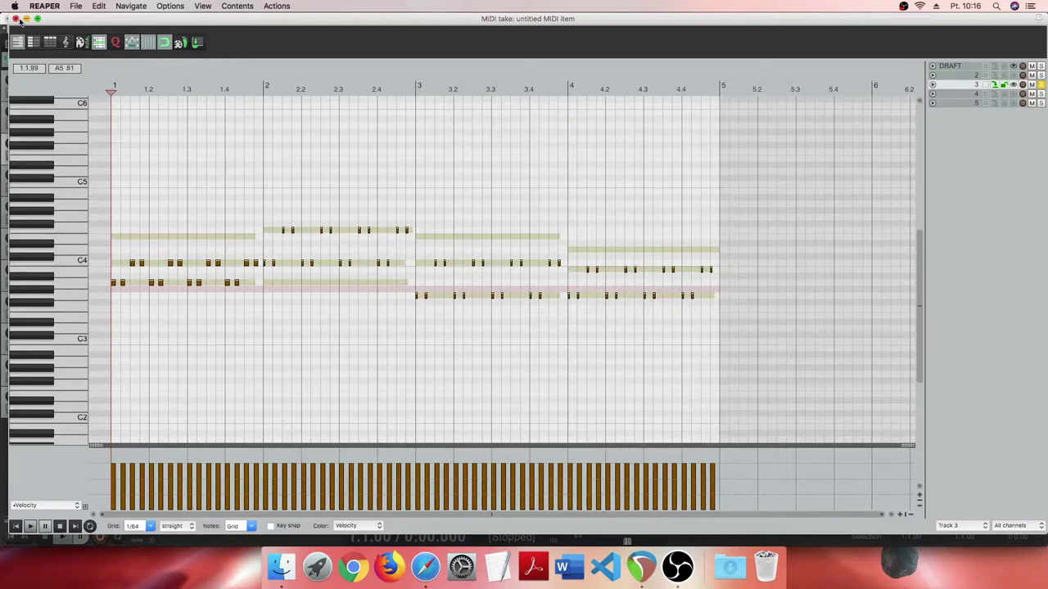
- Solo track 4 instead of track 3 and open its MIDI item for editing
click(16, 18)
click(153, 182)
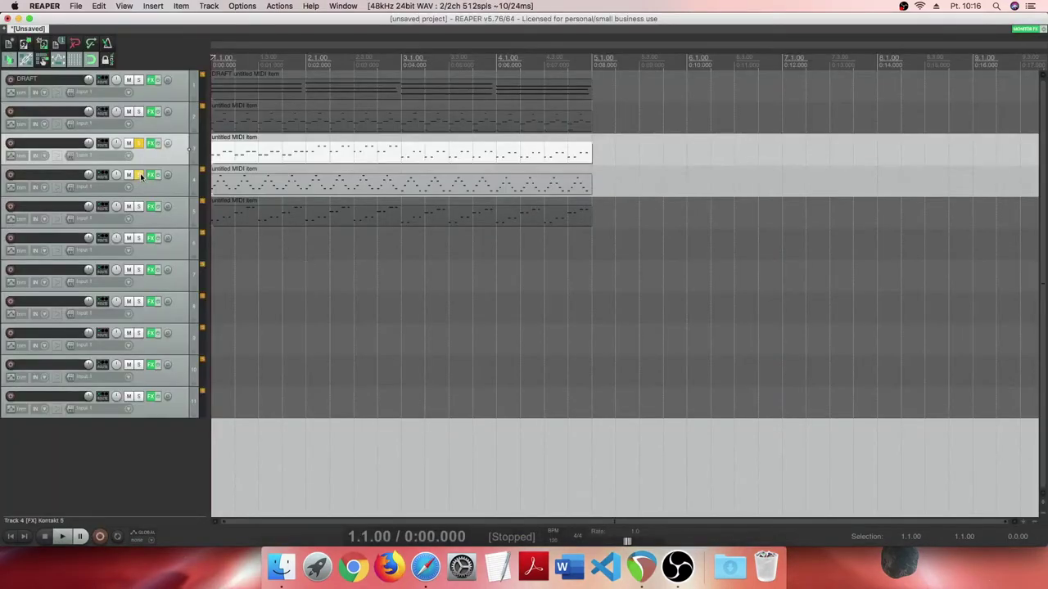
click(234, 190)
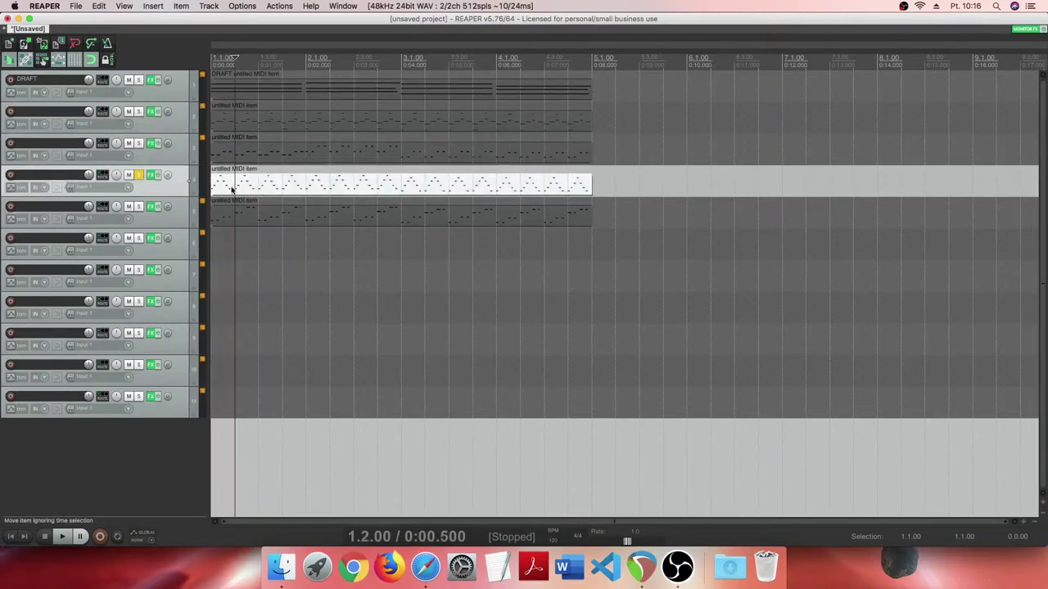
double_click(239, 189)
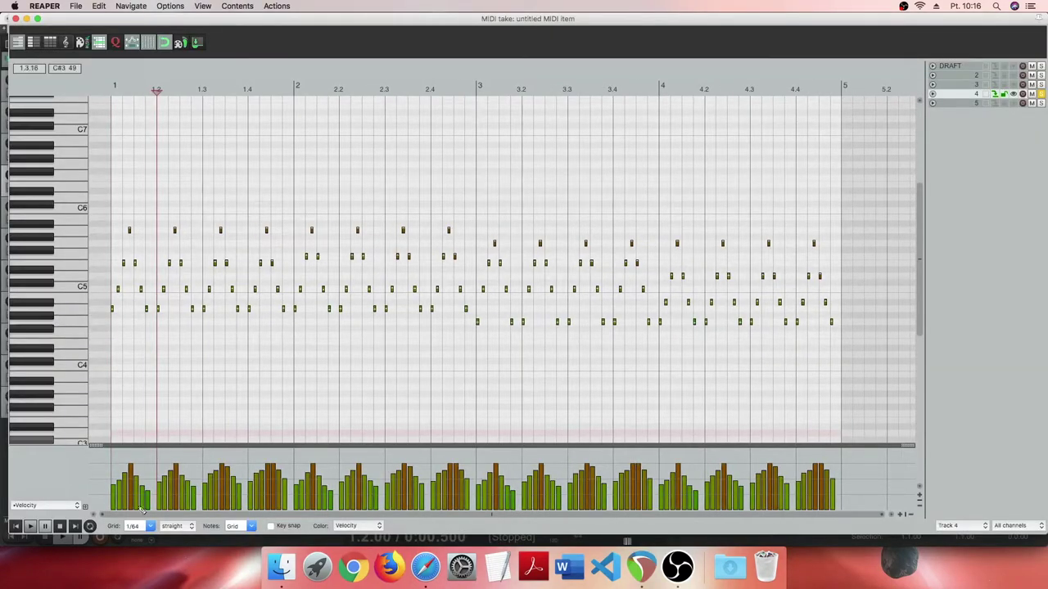
- Display the DRAFT chords behind track 4's arpeggio and transpose all of its notes down one octave
click(15, 528)
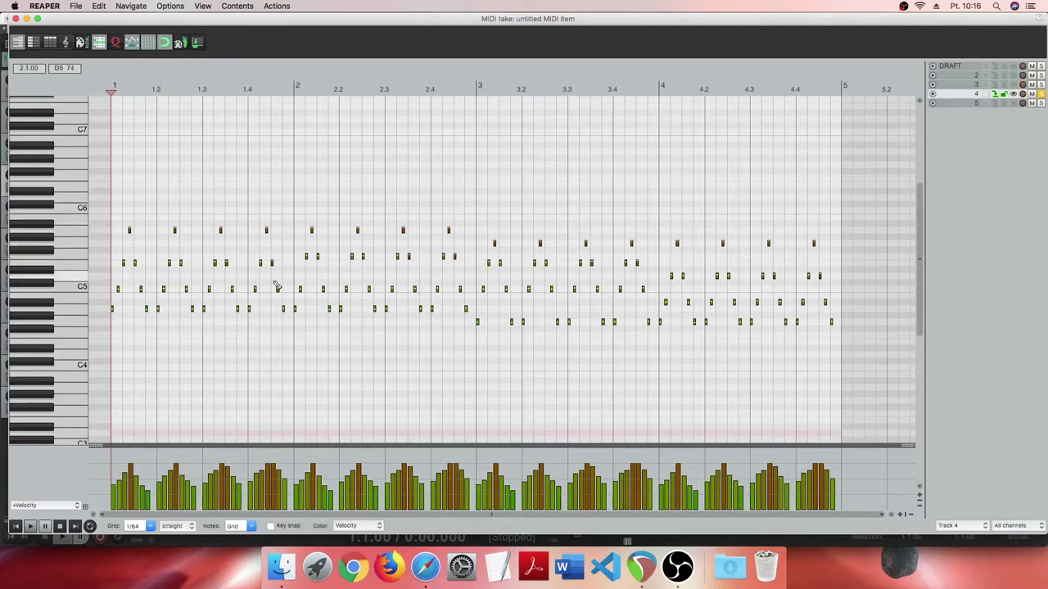
click(1013, 67)
scroll(69, 305, down, 2)
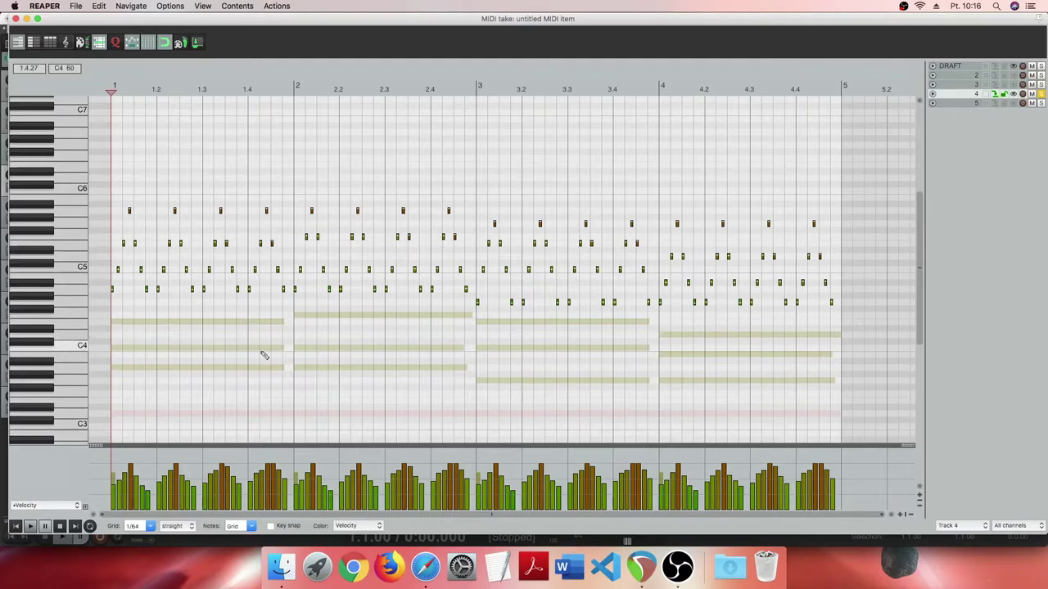
drag(866, 181, 76, 381)
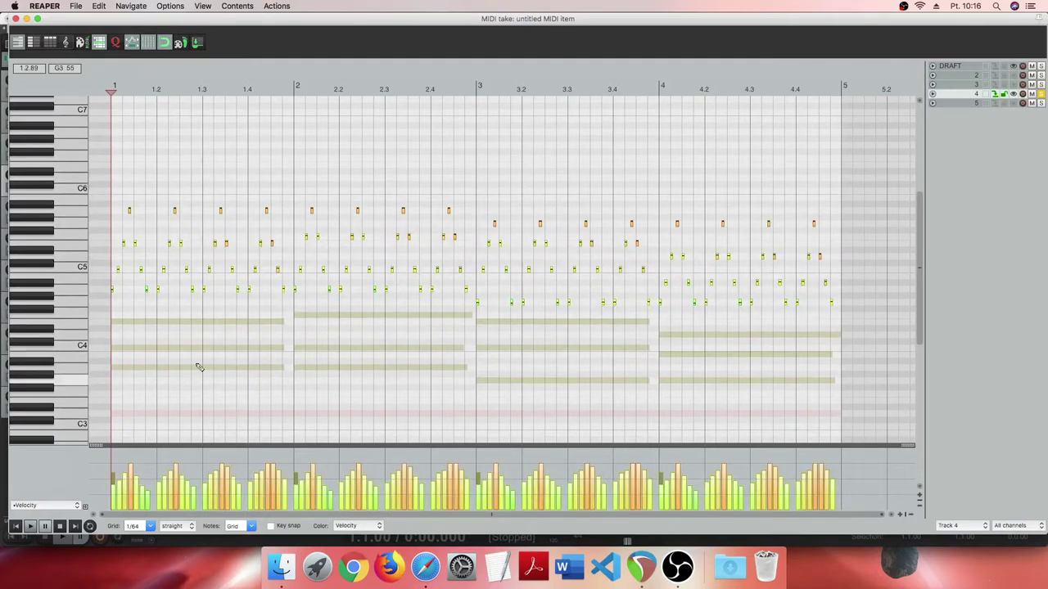
click(32, 528)
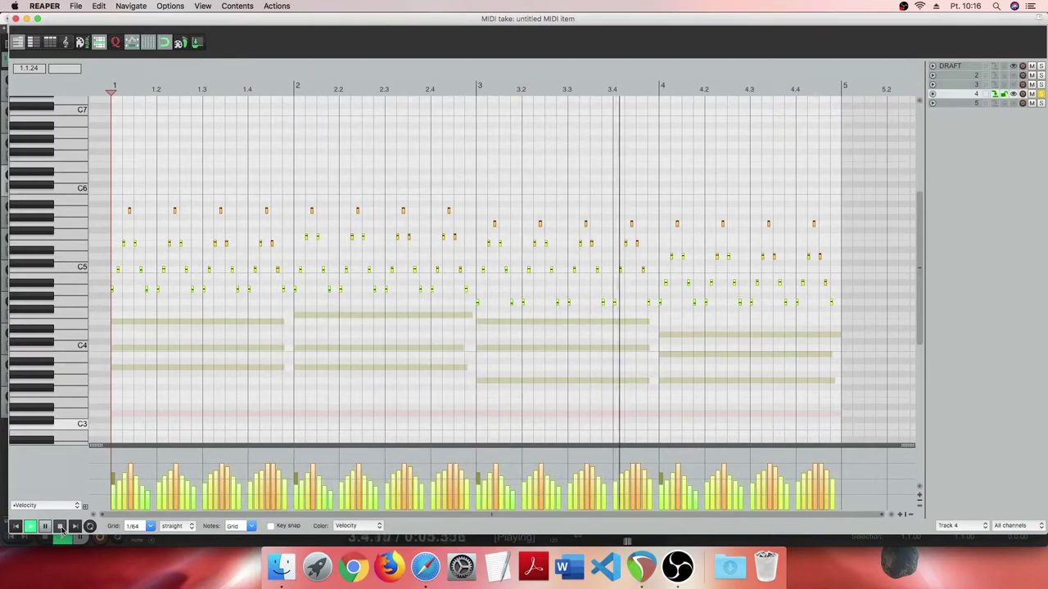
click(60, 527)
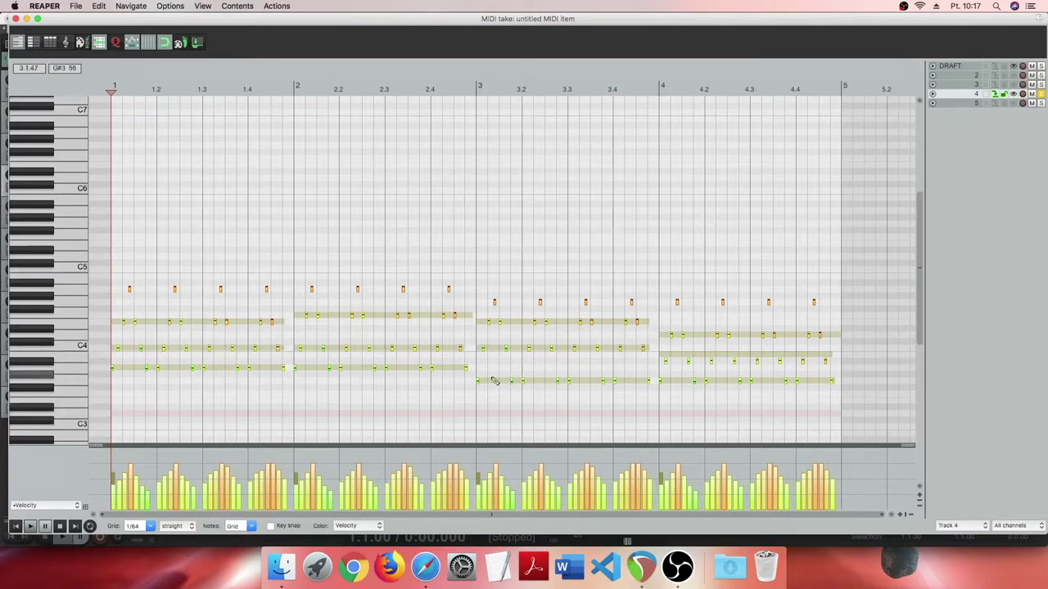
- Delete all notes in bar 1 of the arpeggio except the first four ascending ones
scroll(287, 311, up, 1)
drag(292, 264, 158, 416)
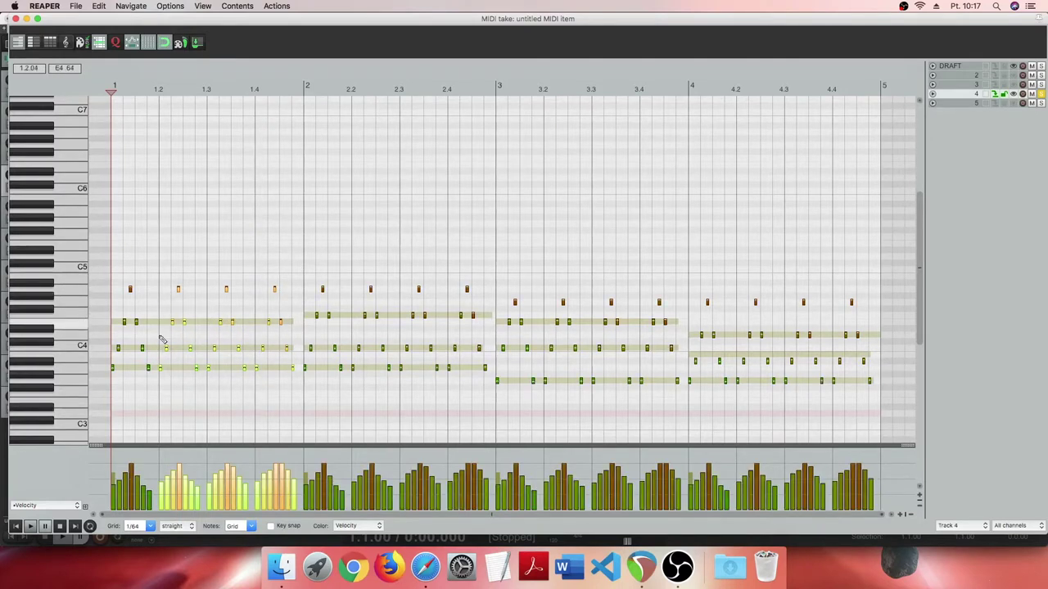
key(Delete)
drag(156, 311, 128, 393)
key(Delete)
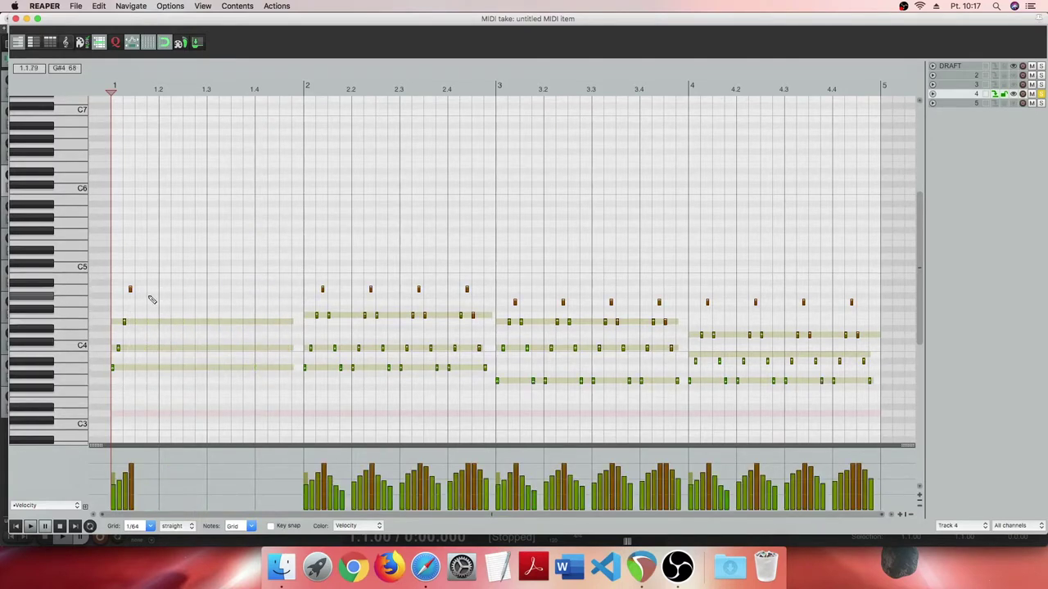
- Extend bar 1's rising arpeggio with C5, E5 and A5 notes, raising the velocity of the C5 note
click(113, 368)
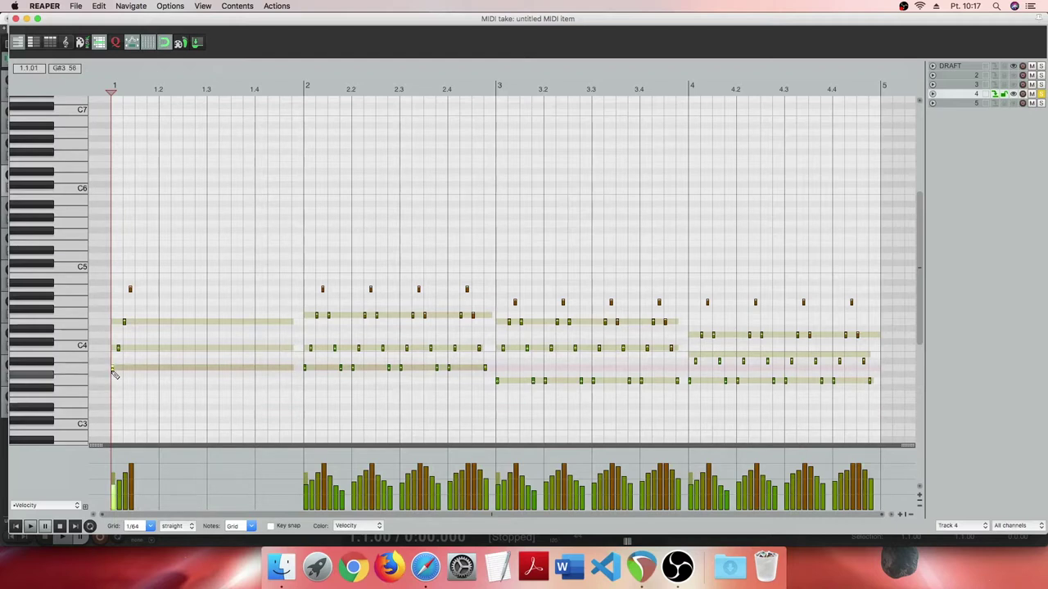
click(138, 272)
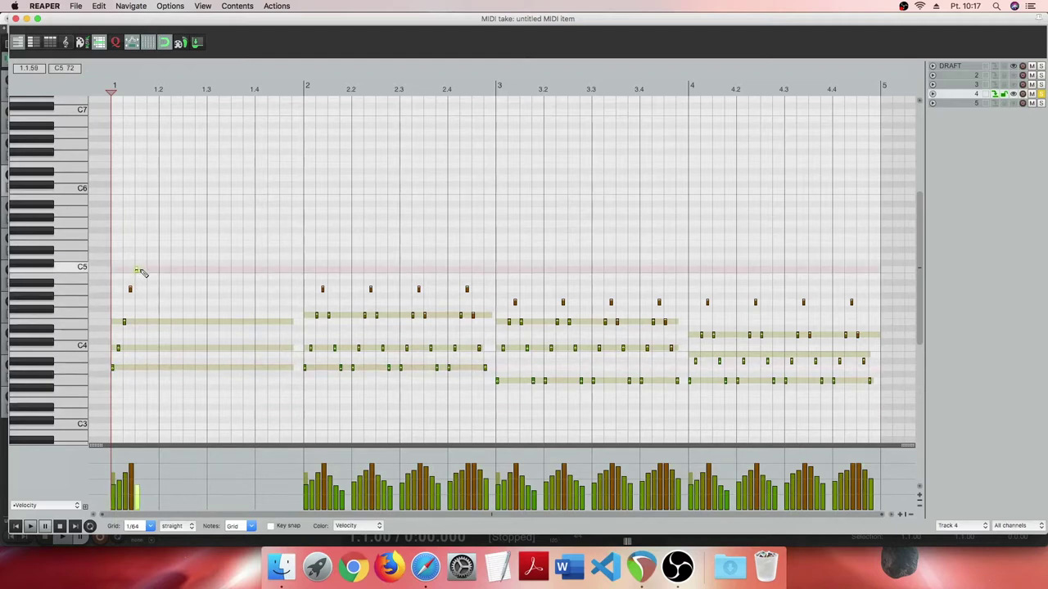
drag(136, 497, 138, 478)
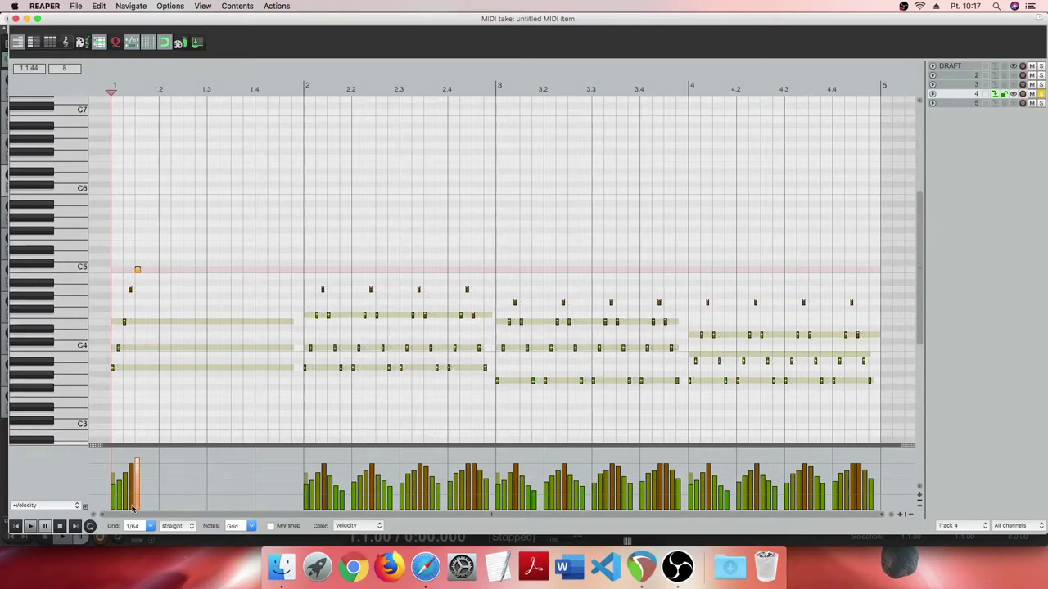
click(148, 243)
click(160, 211)
- Add the descending notes E5, C5, A4, E4, C4 and A3 after the A5 peak in bar 1
click(172, 243)
click(185, 271)
click(197, 289)
click(209, 321)
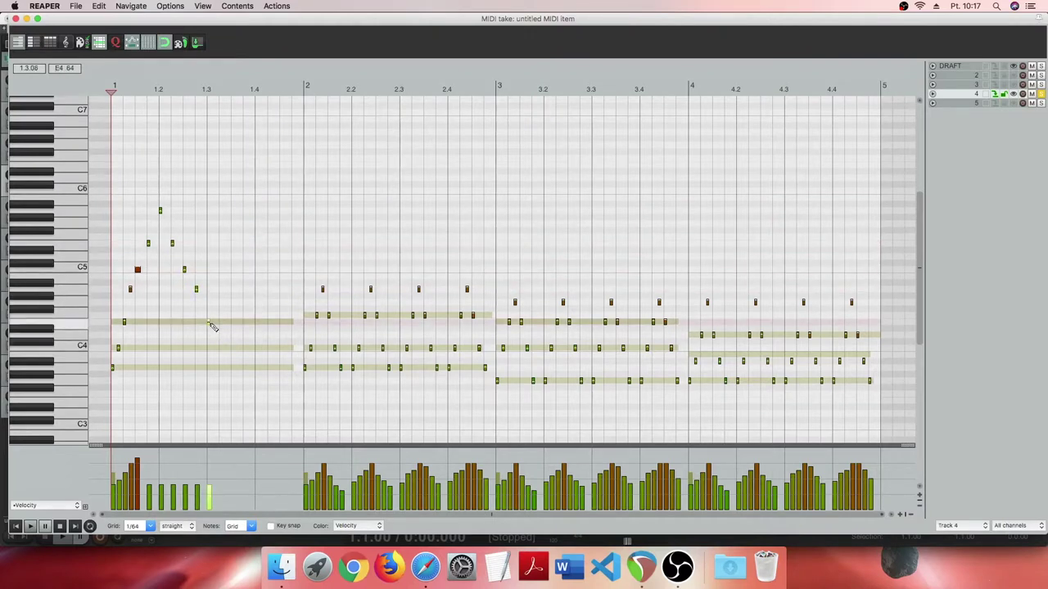
click(221, 348)
click(234, 368)
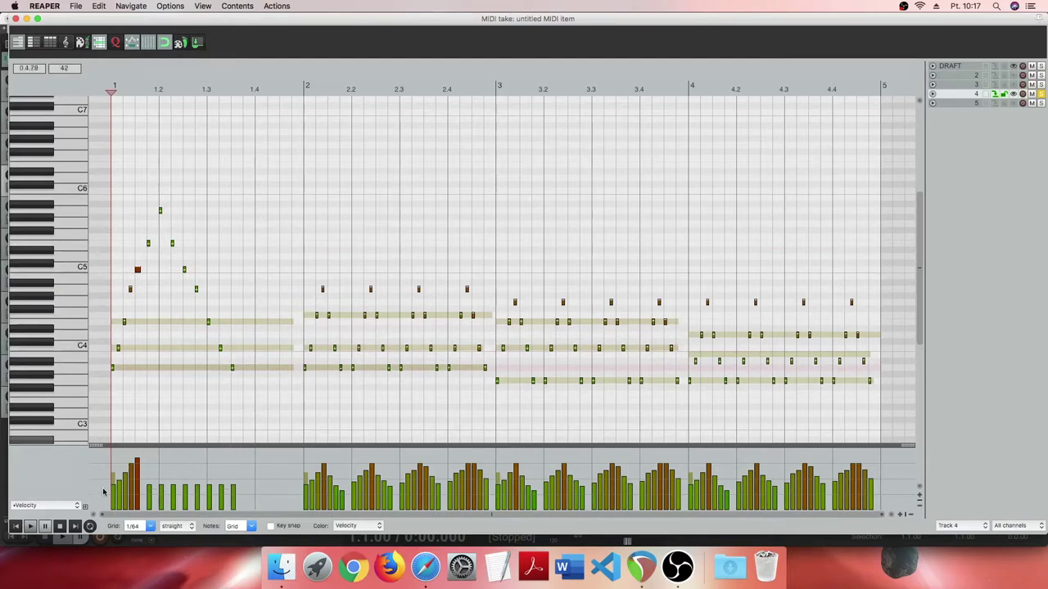
- Redraw bar 1's velocities as a swell that rises toward the arpeggio's peak and falls away, and preview it
drag(94, 494, 158, 468)
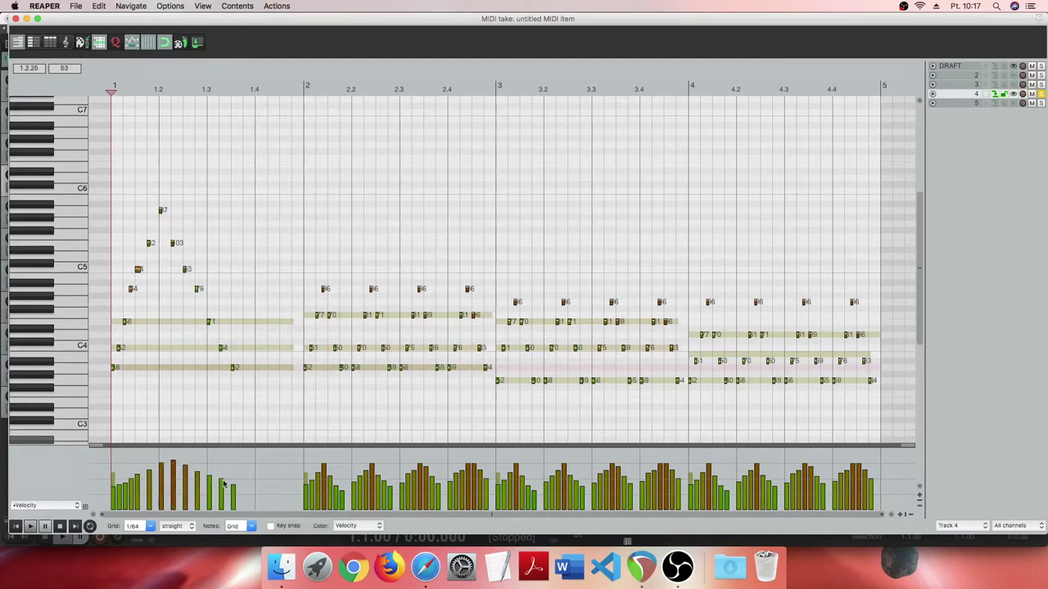
click(29, 526)
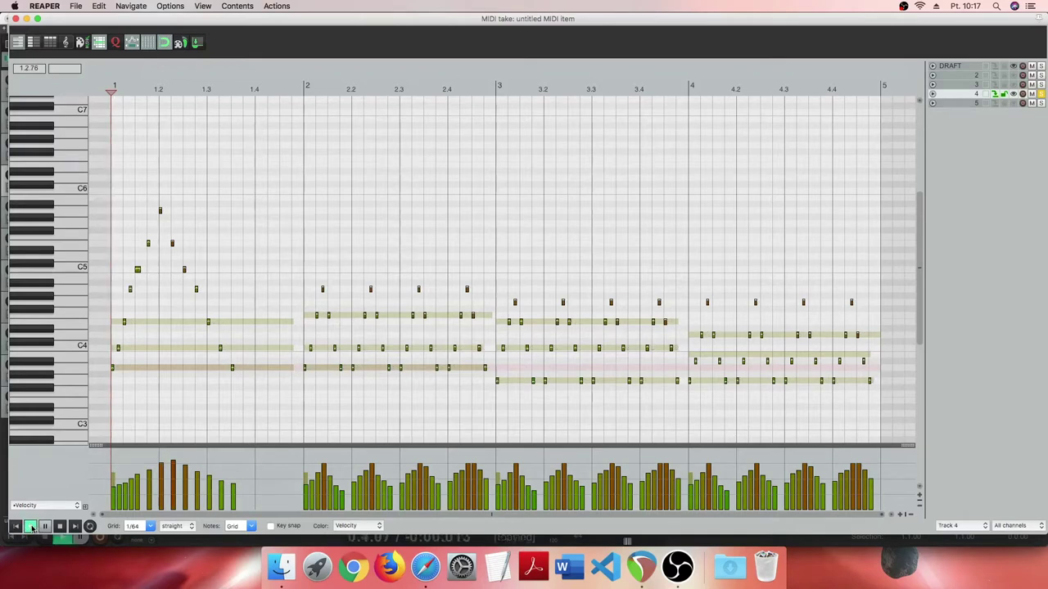
click(59, 527)
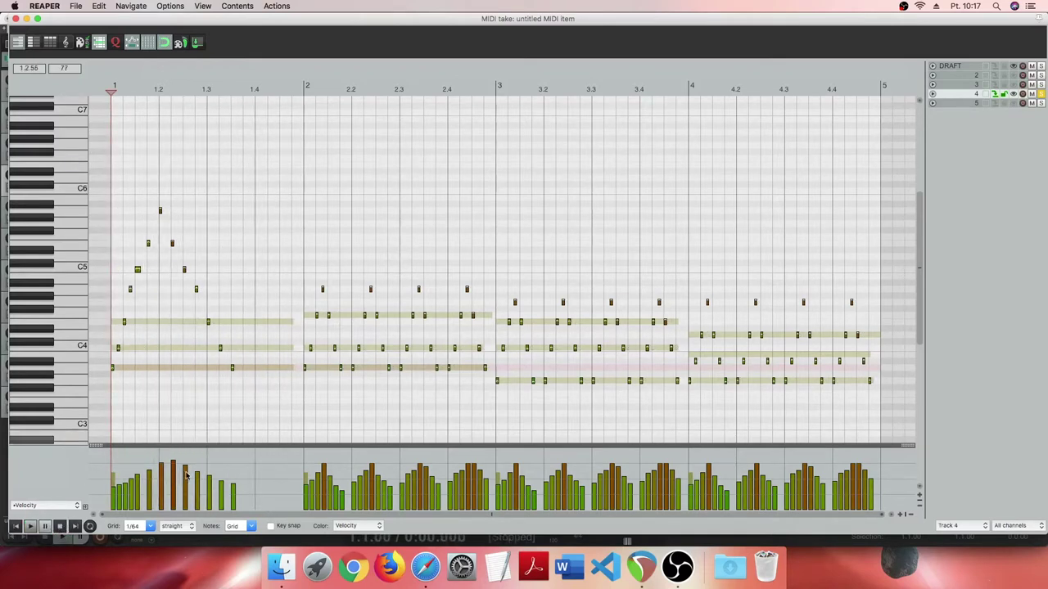
- Slightly lower the velocity of the descending C5 note in bar 1 and preview the arpeggio
drag(186, 475, 188, 480)
click(30, 529)
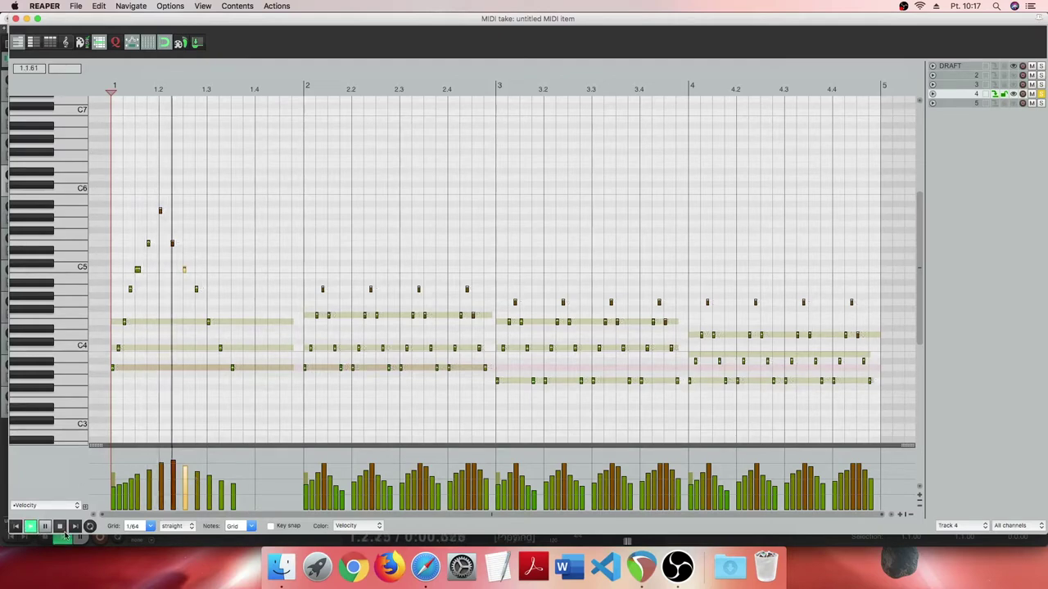
click(60, 528)
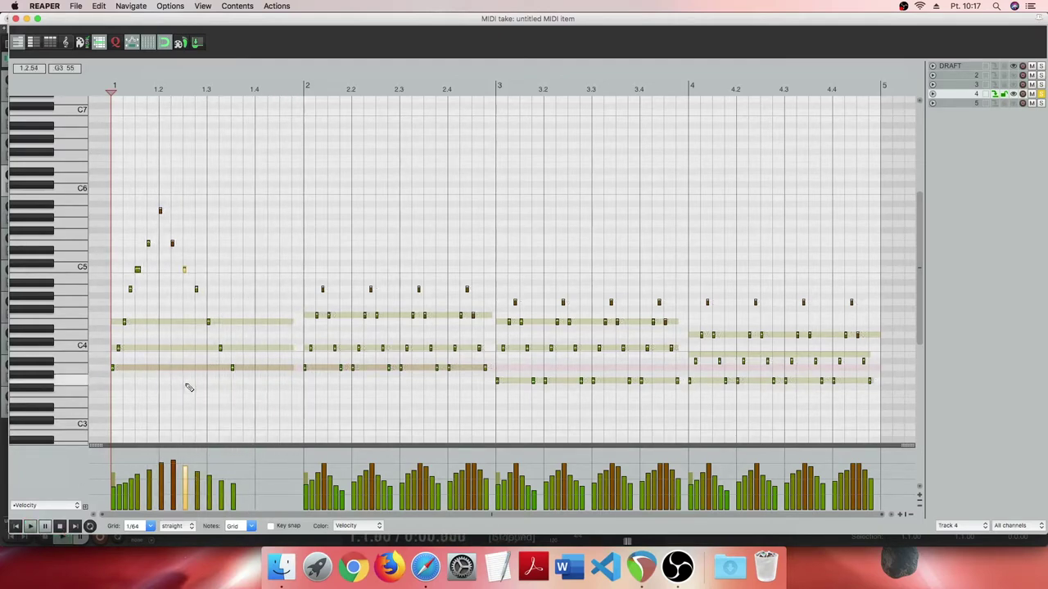
- Move bar 1's descending notes E5, C5, A4, E4, C4 and A3 earlier so they follow the A5 peak more tightly, and preview
scroll(236, 369, up, 2)
scroll(236, 370, up, 1)
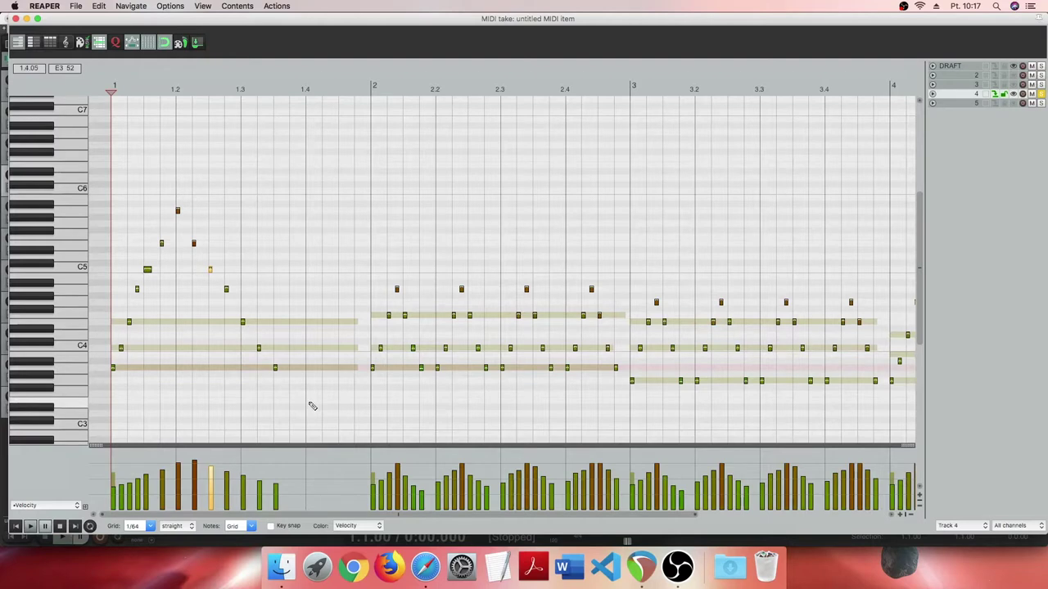
click(194, 246)
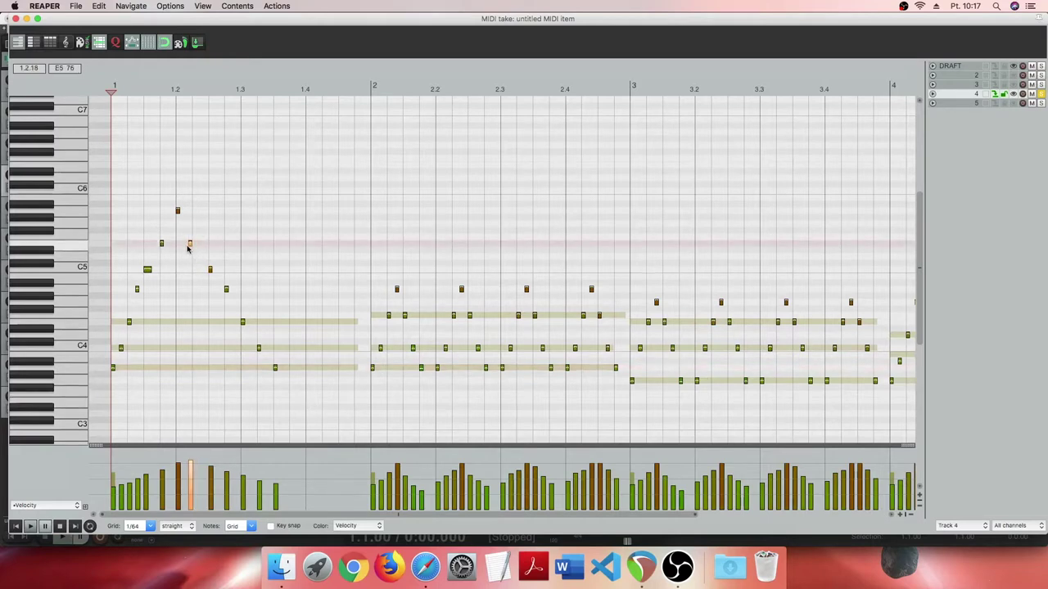
click(207, 271)
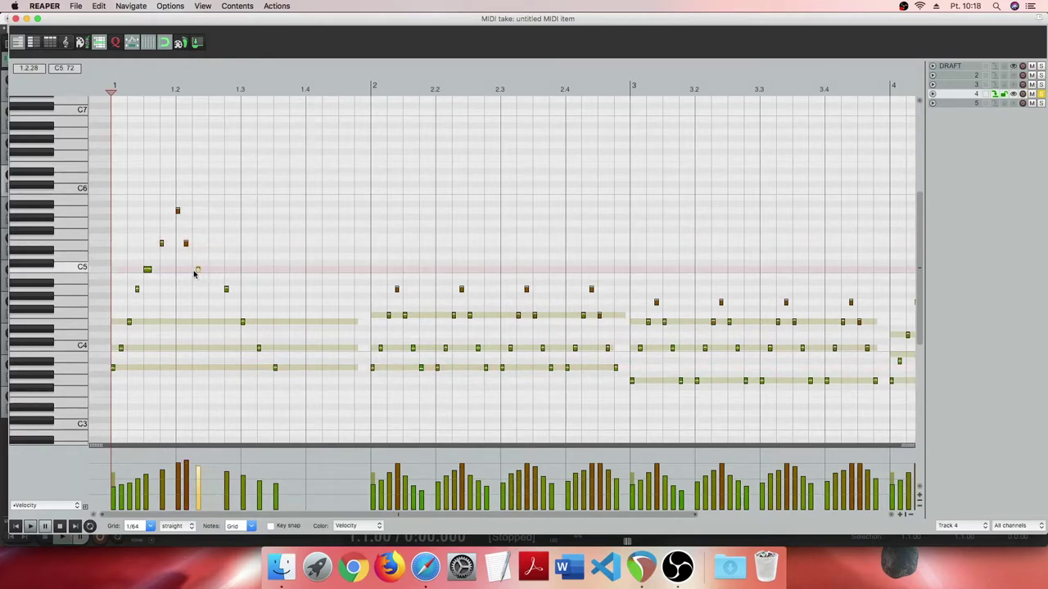
click(226, 290)
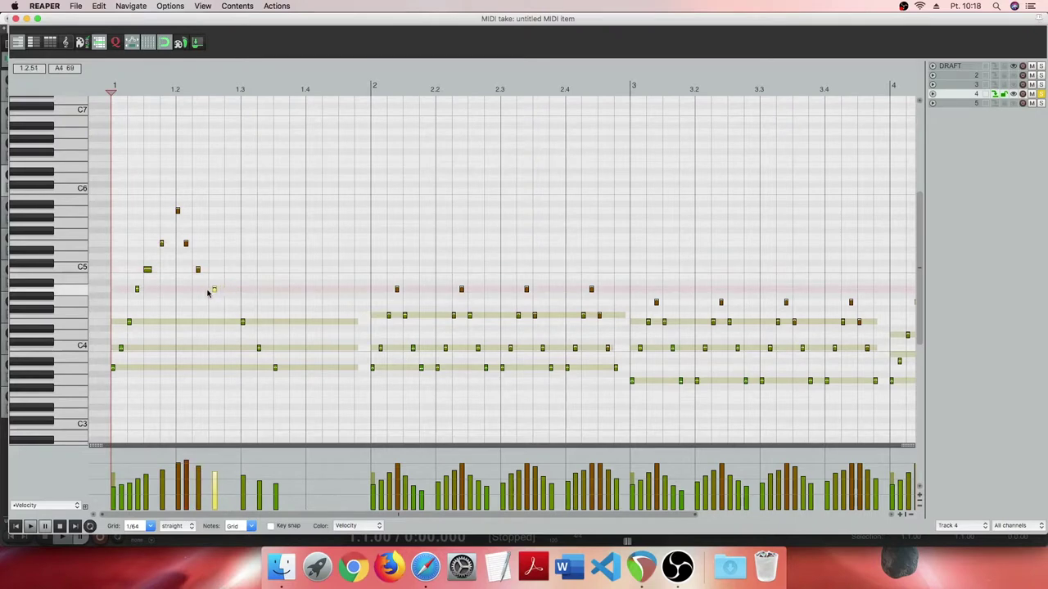
click(243, 324)
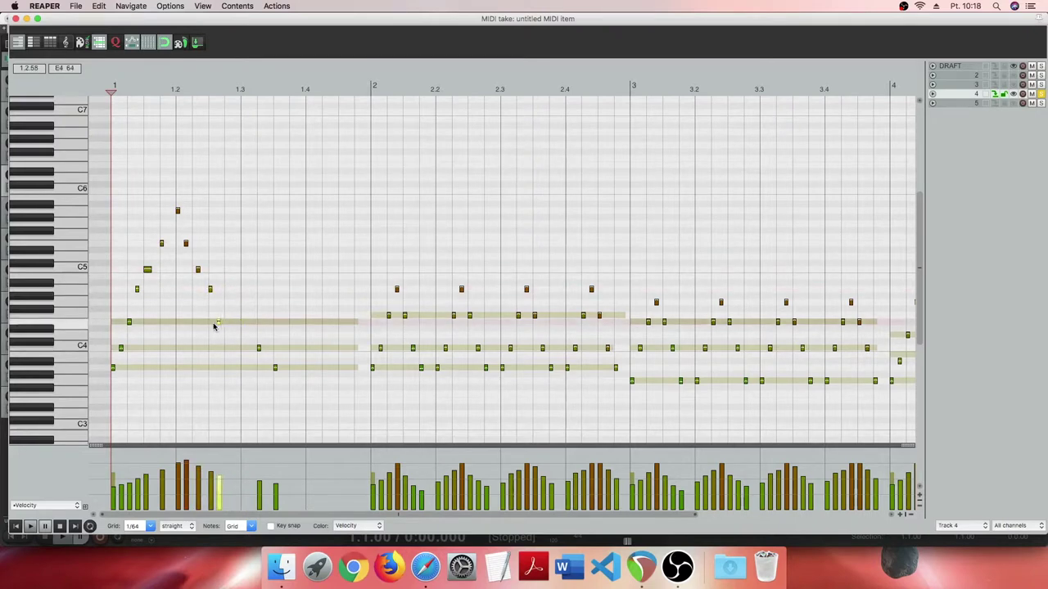
drag(260, 353, 226, 354)
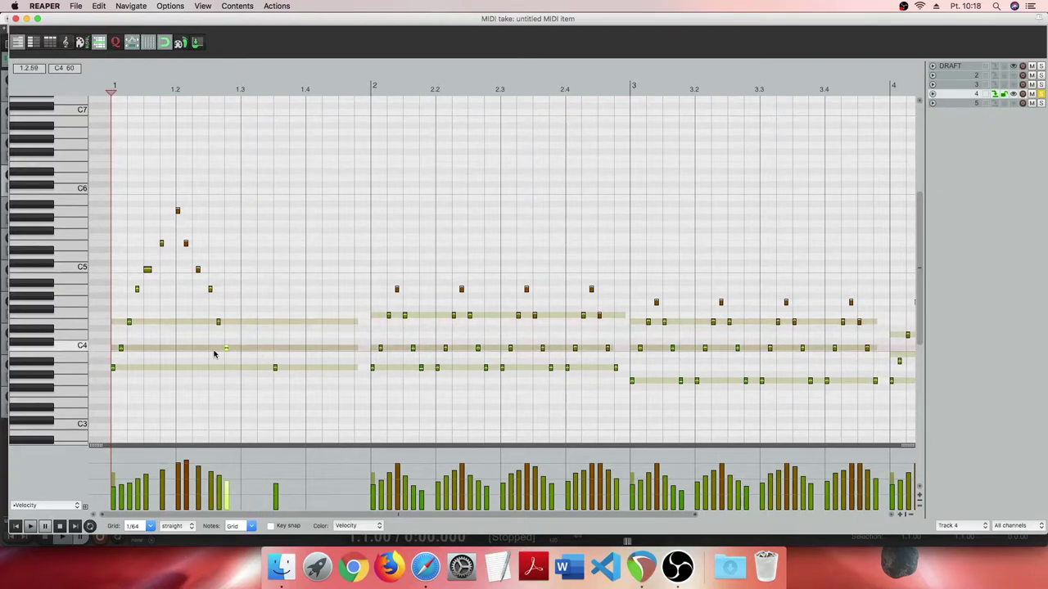
click(275, 369)
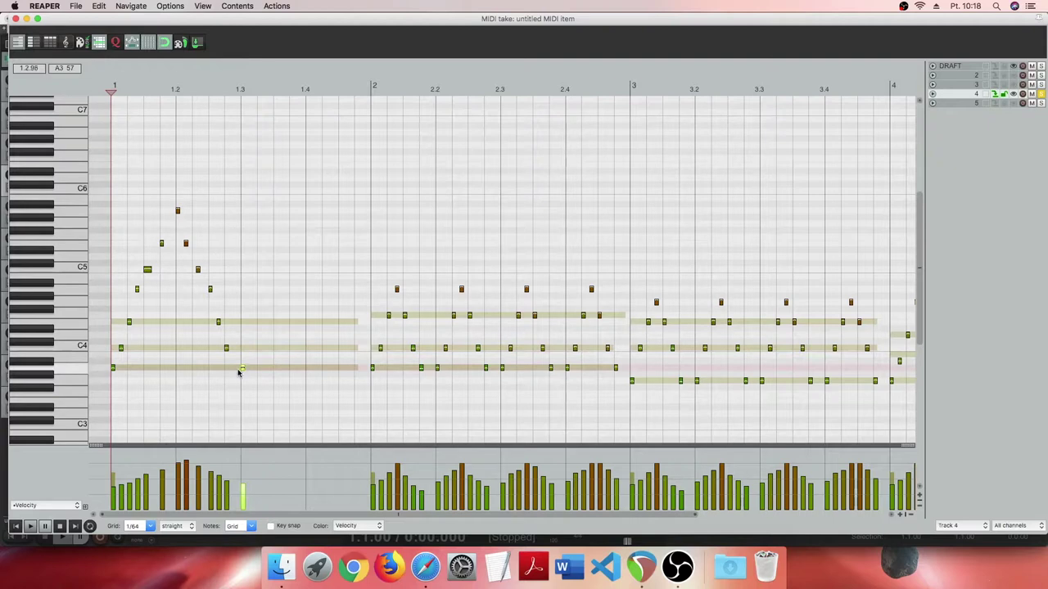
click(30, 527)
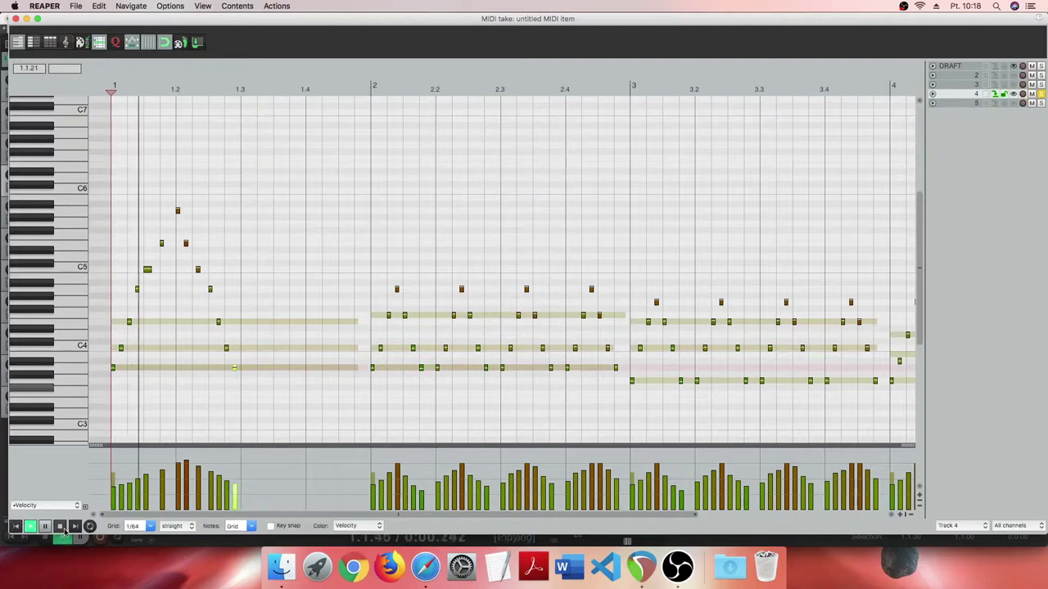
click(60, 528)
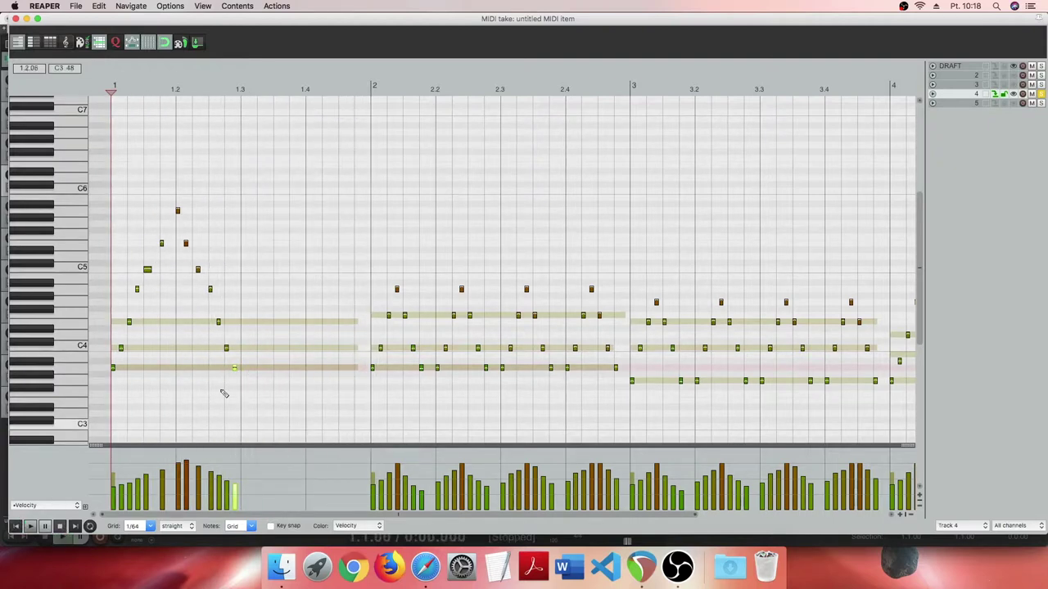
- Shift the A5 peak and all descending notes after it slightly earlier, ahead of beat 1.2, and preview the arpeggio from the start
drag(171, 201, 241, 398)
click(178, 213)
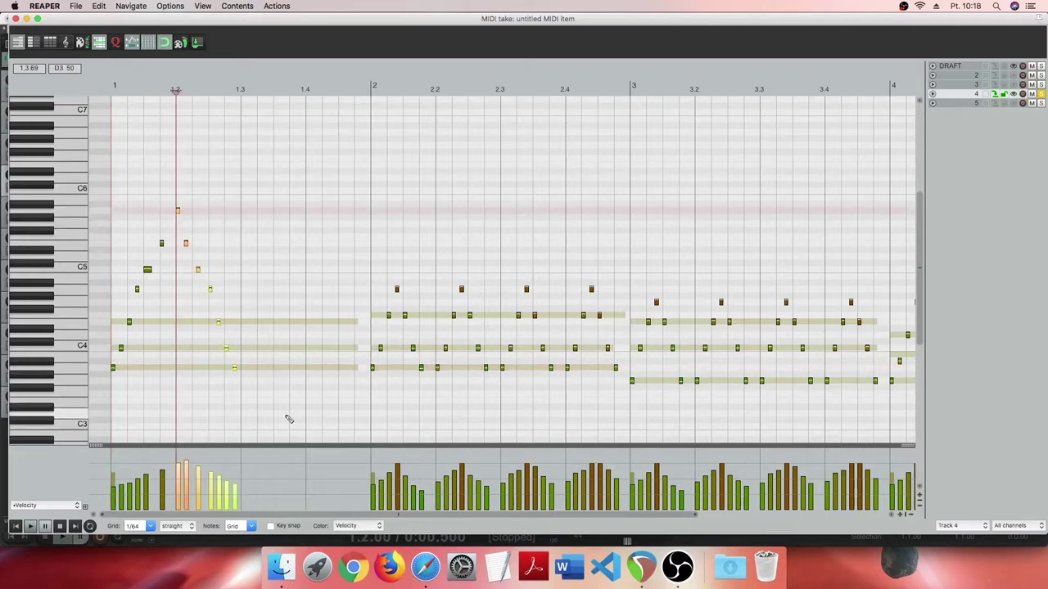
drag(178, 214, 170, 213)
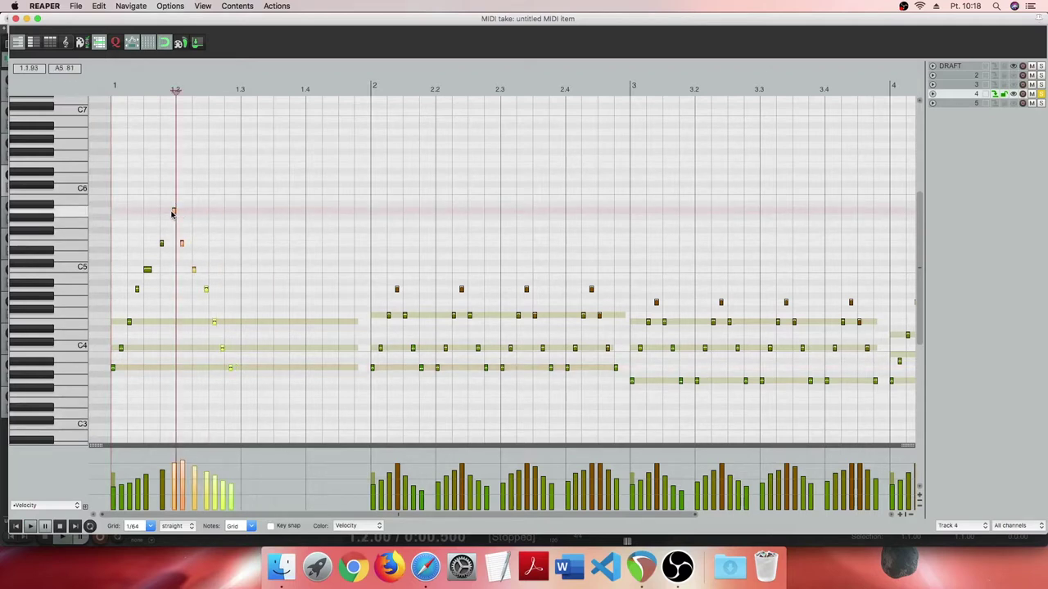
click(15, 526)
click(30, 527)
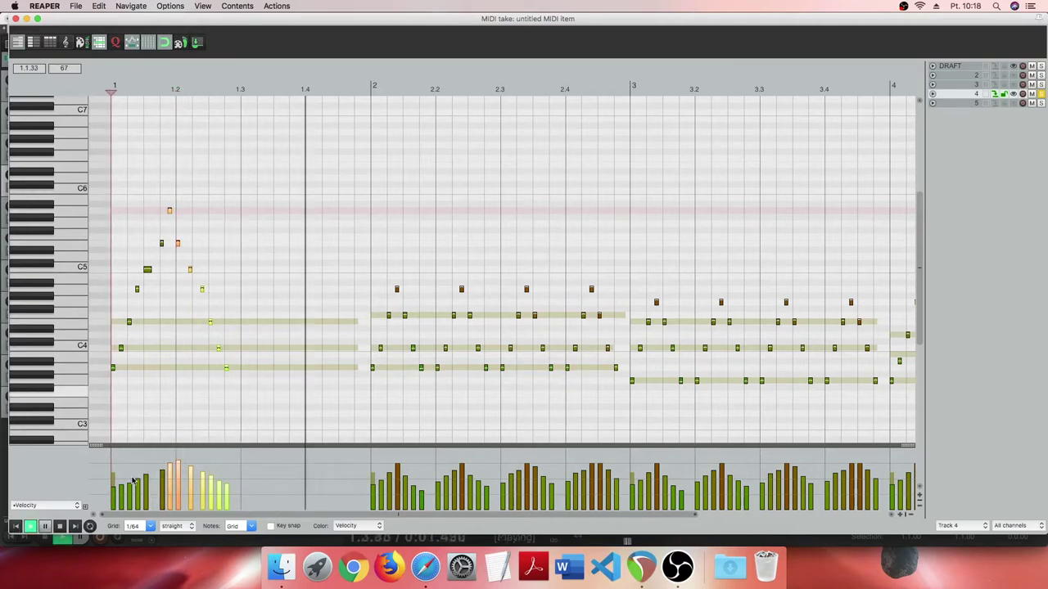
key(space)
- Delete all of track 4's old arpeggio notes in bars 2 to 4
scroll(309, 330, down, 3)
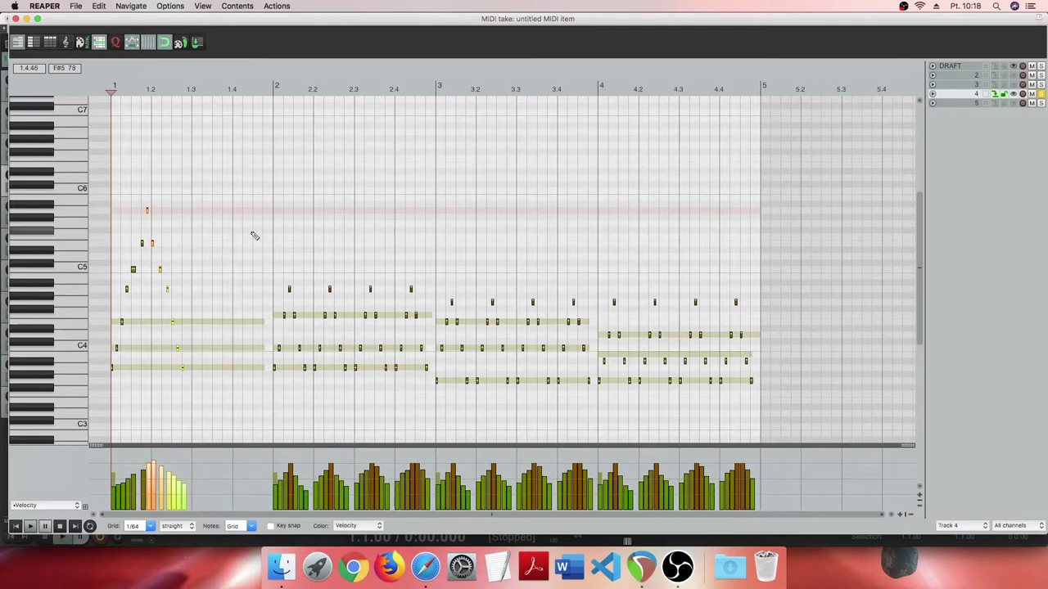
drag(250, 222, 802, 442)
key(Delete)
- Duplicate the finished arpeggio into the second half of bar 1 and preview both repetitions
drag(235, 174, 61, 430)
key(ctrl+d)
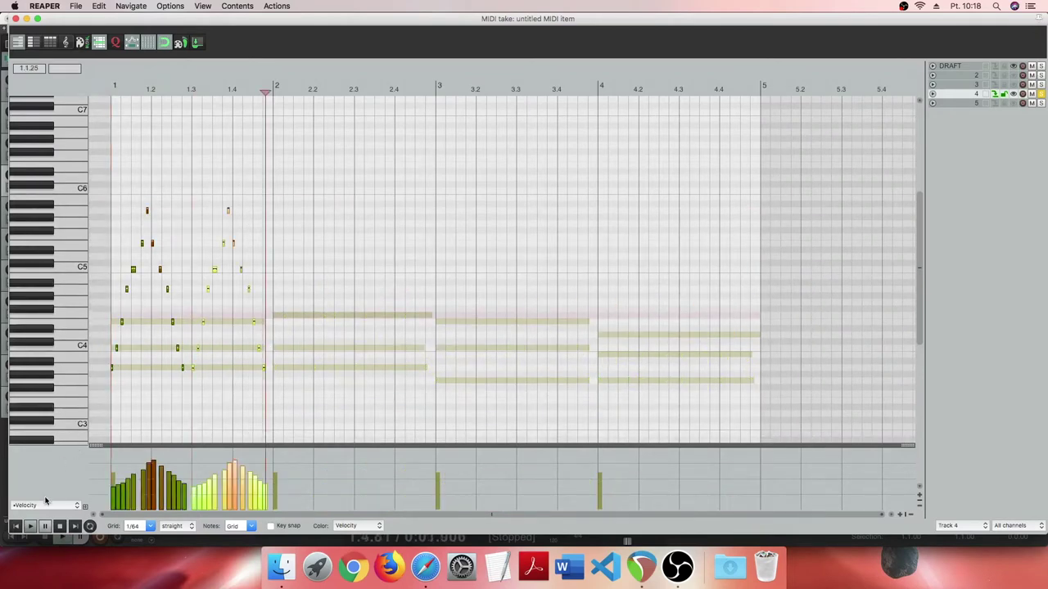
click(16, 526)
click(30, 527)
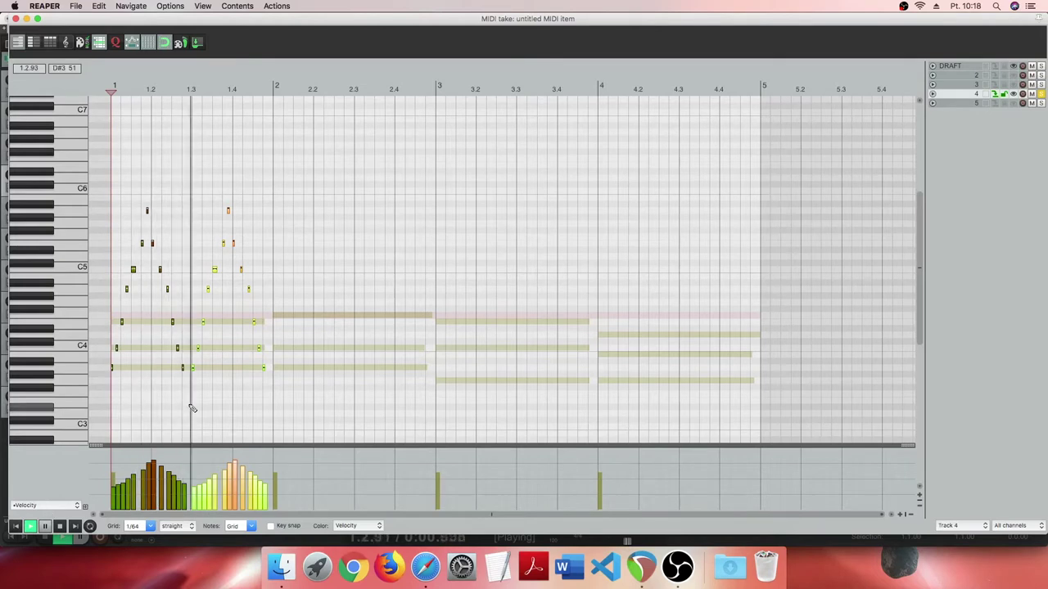
key(space)
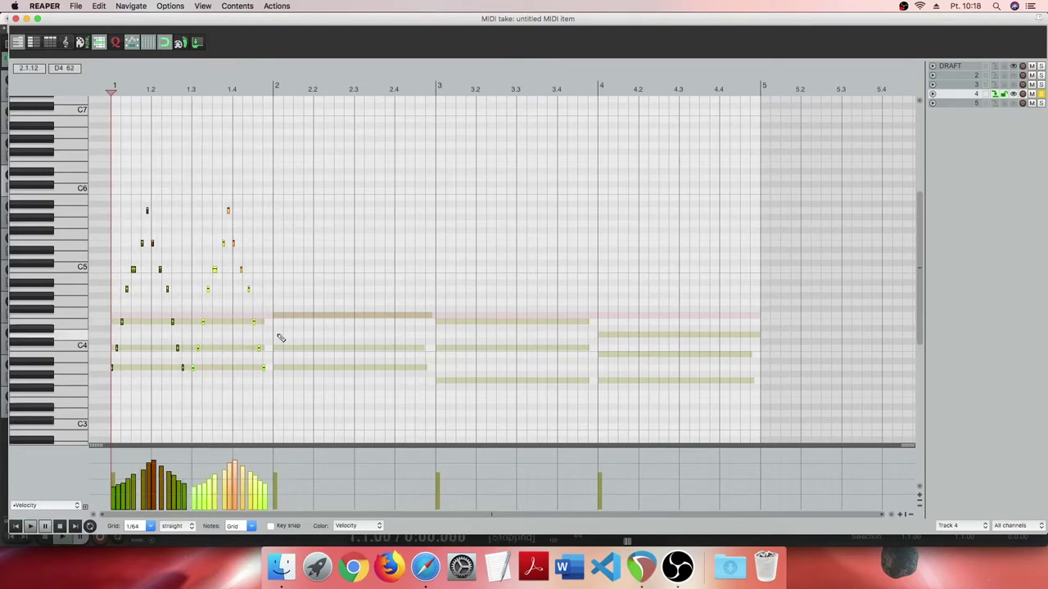
- Copy the arpeggio twice more to fill both halves of bar 2
key(ctrl+d)
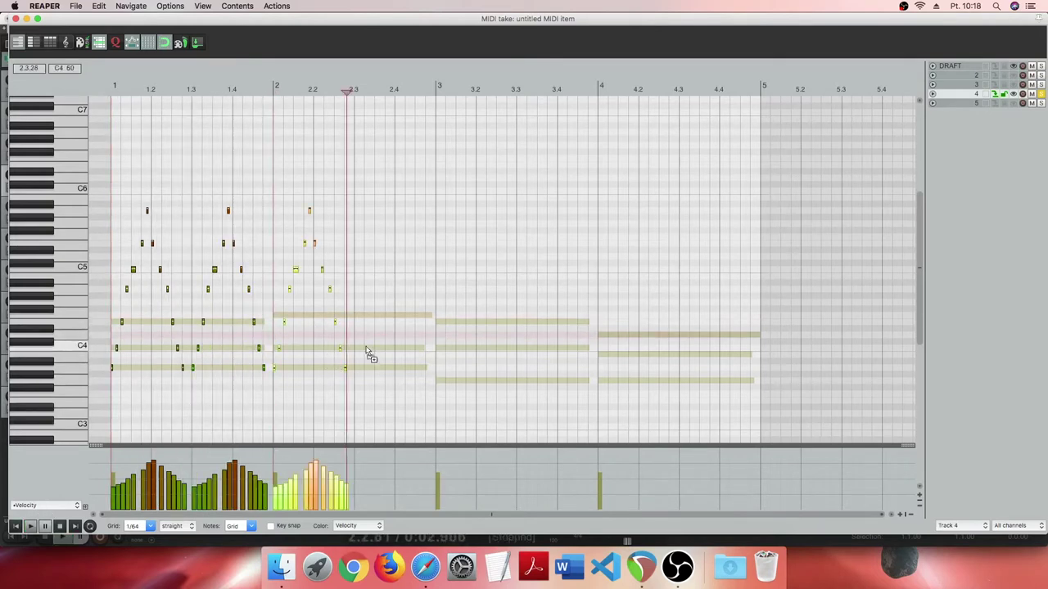
click(358, 333)
key(ctrl+v)
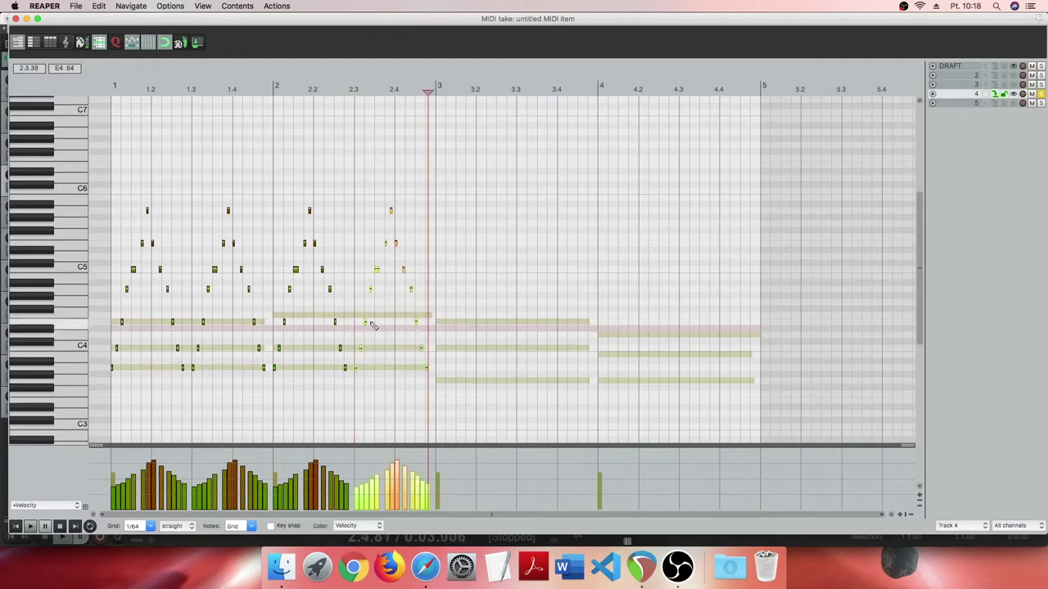
- Raise bar 2's E4 notes to F4 and its E5 notes to F5, and preview the result
click(440, 328)
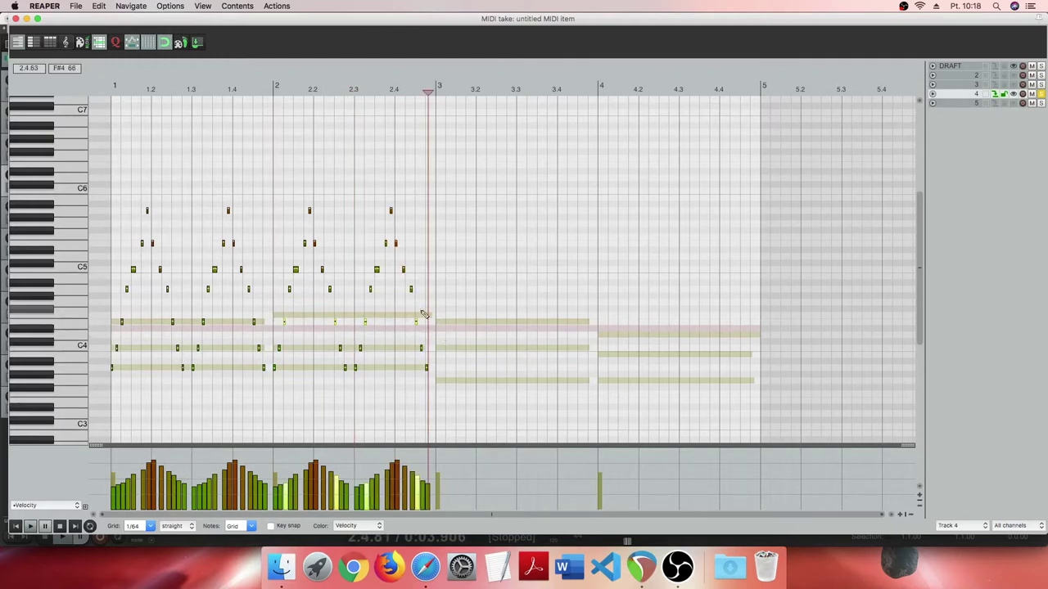
click(304, 244)
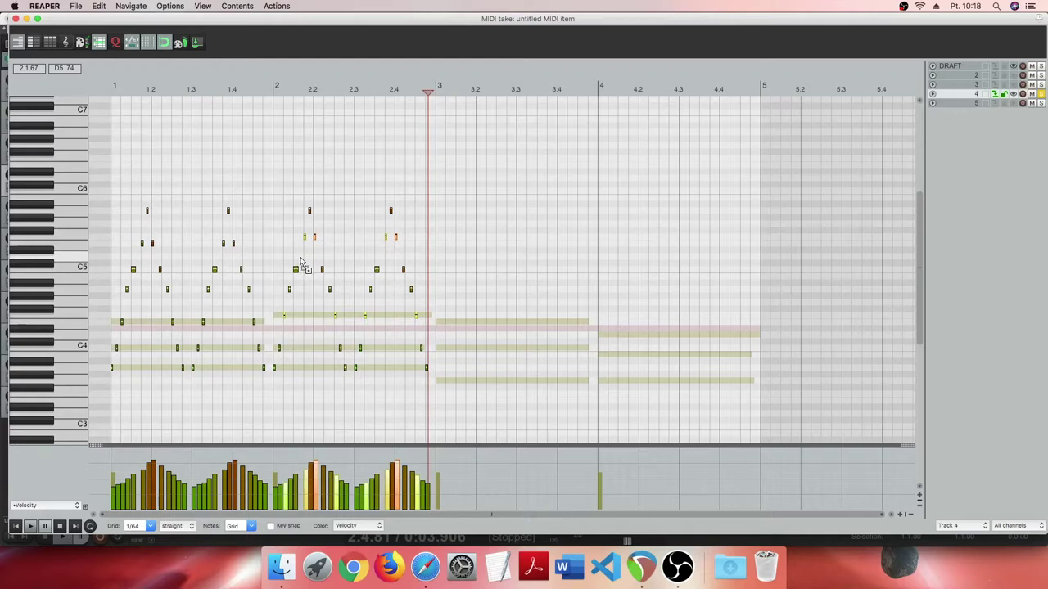
click(29, 526)
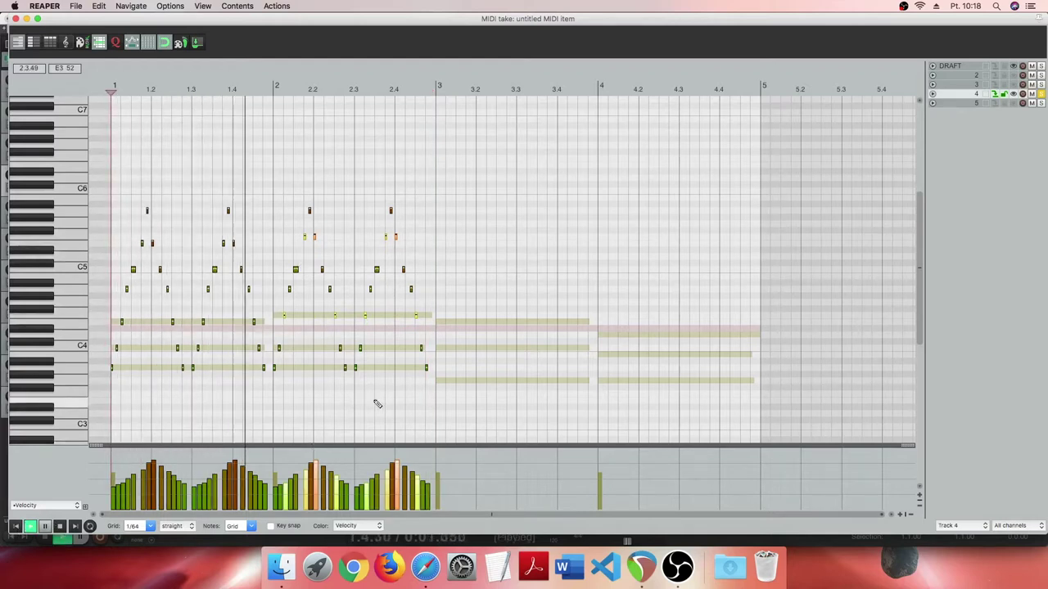
key(space)
- Duplicate both of bar 2's arpeggios into bar 3
drag(456, 140, 269, 396)
key(super+d)
key(Down)
key(Down)
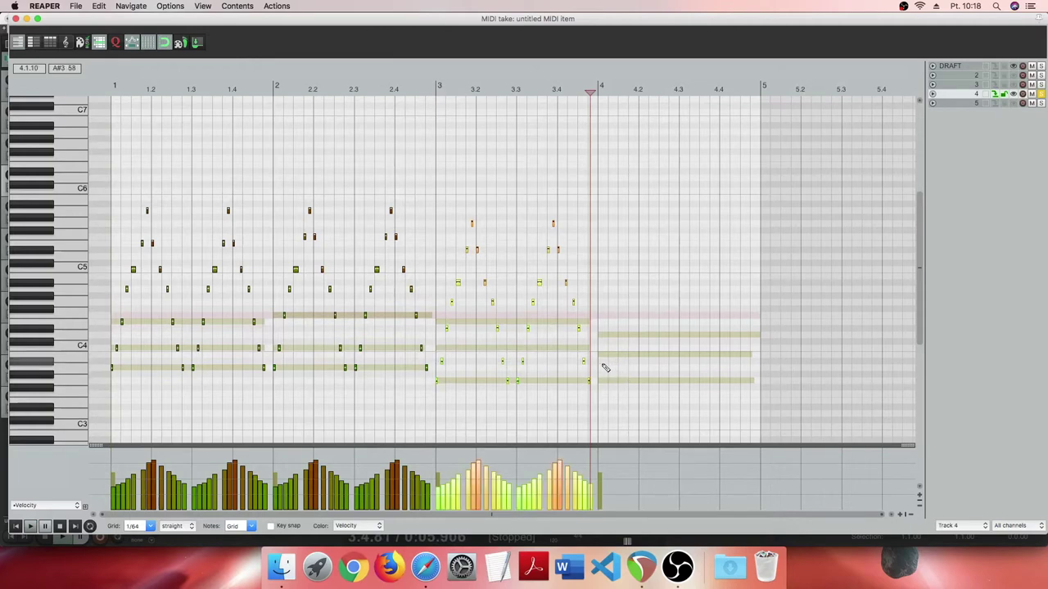
key(Down)
key(Down)
double_click(583, 361)
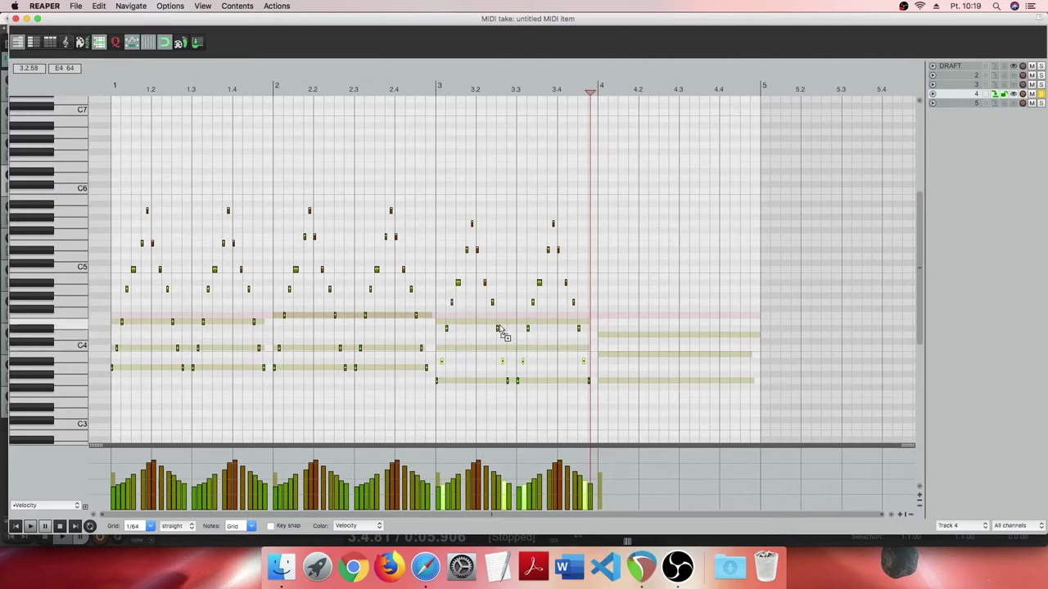
key(ctrl+z)
key(ctrl+z)
key(ctrl+z)
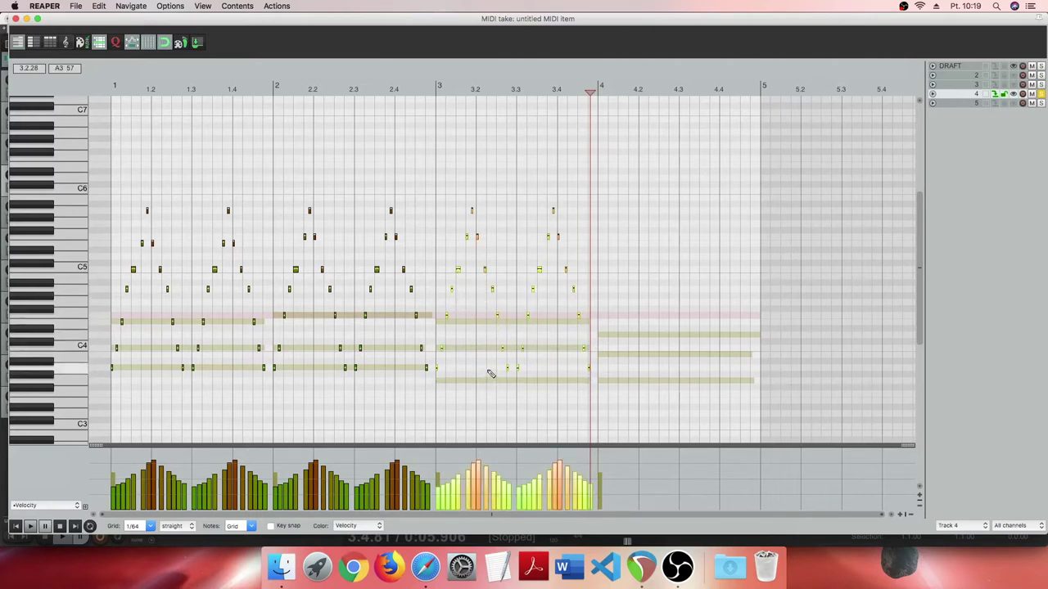
- Lower bar 3's A3 notes to G3, its F4 notes to E4 and its A4 notes to G4
drag(600, 365, 447, 385)
key(Down)
key(Down)
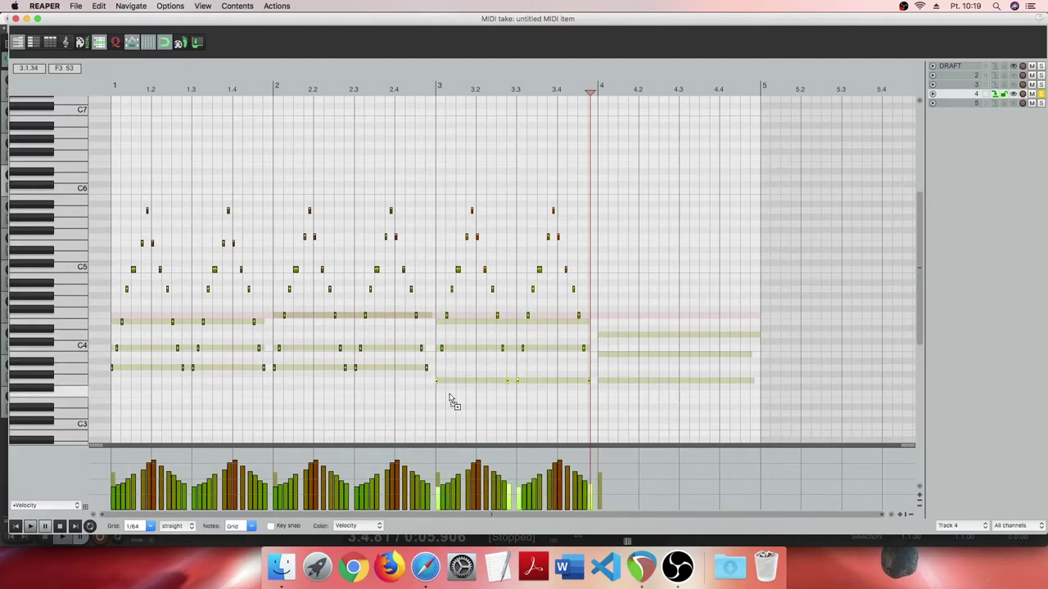
drag(443, 318, 603, 331)
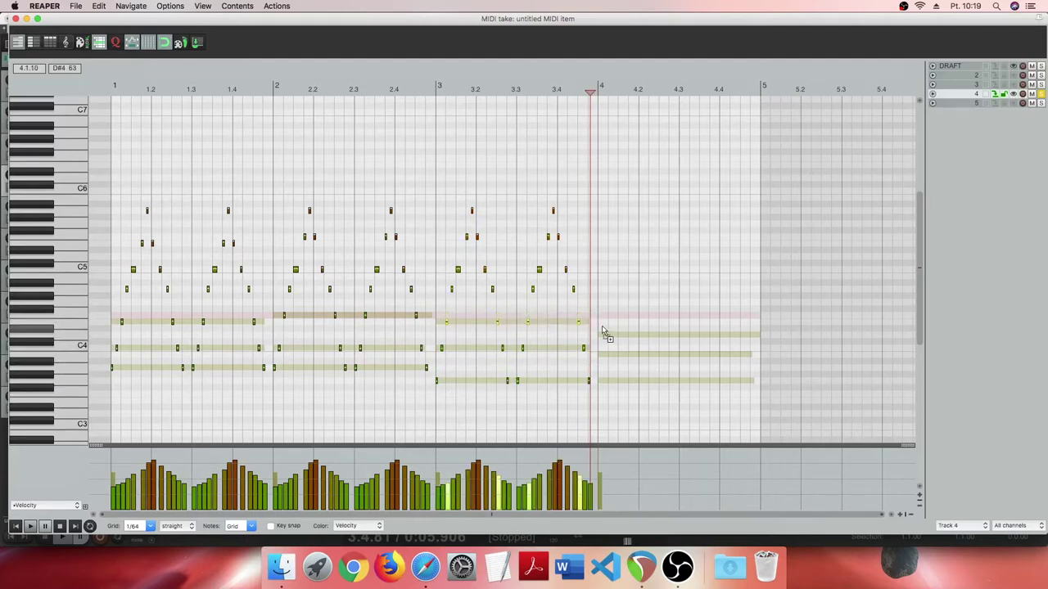
drag(443, 286, 614, 303)
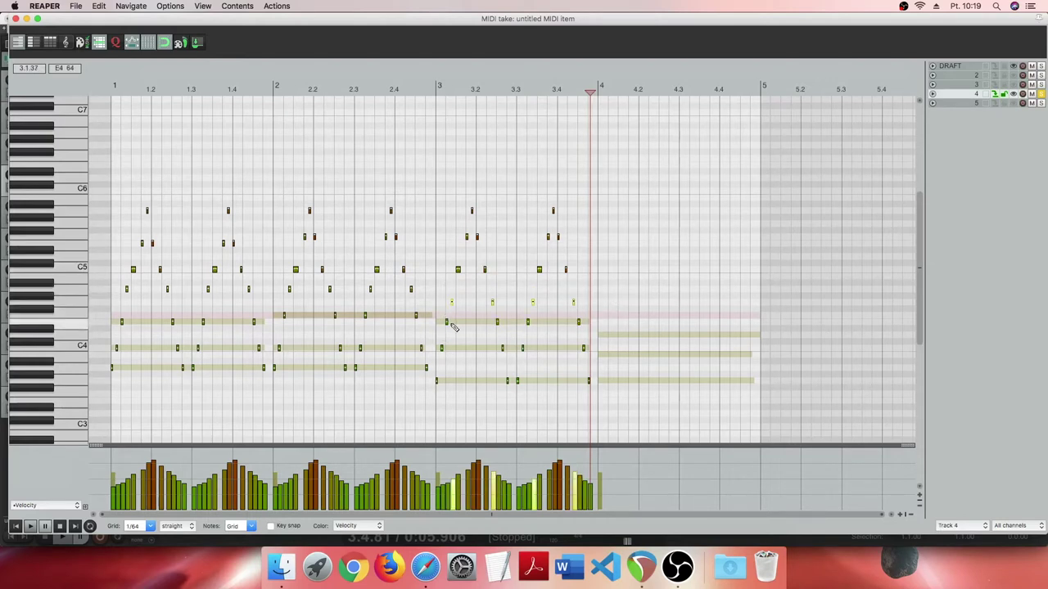
- Lower bar 3's F5 notes to E5 and its A5 peak notes to G5
drag(458, 226, 630, 262)
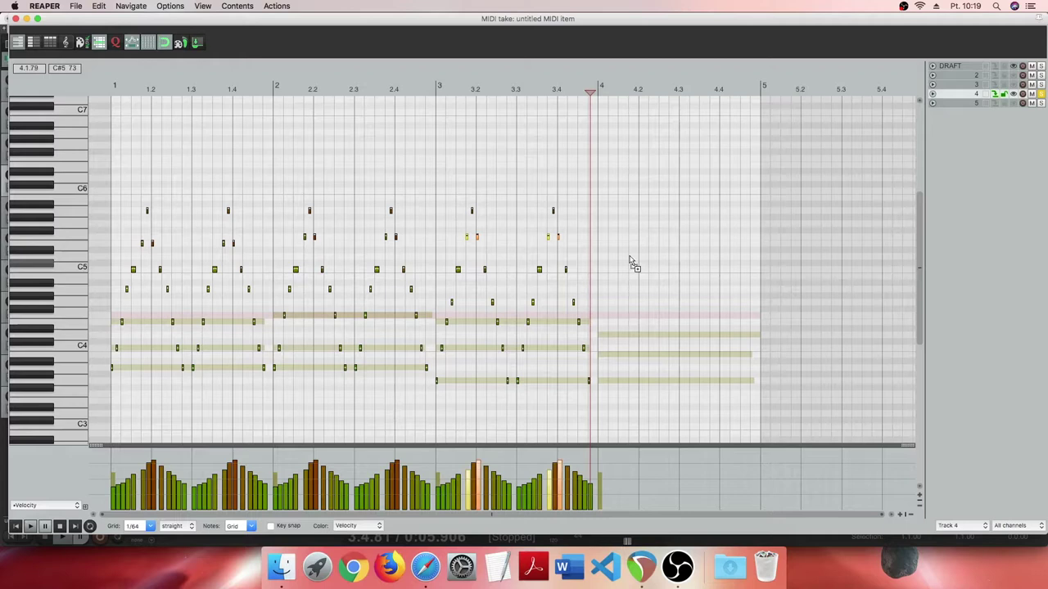
right_click(449, 215)
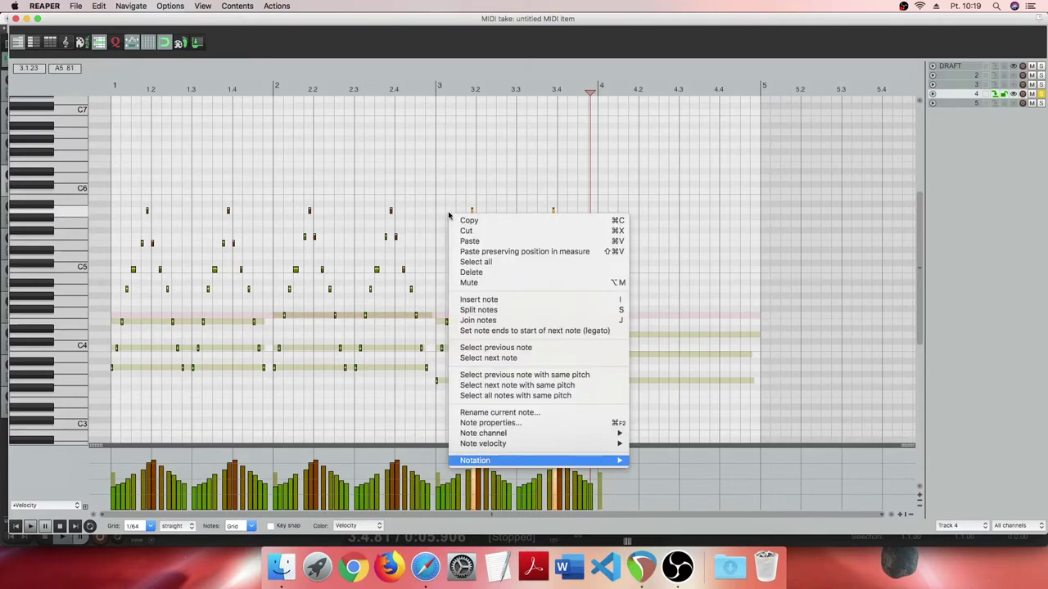
click(467, 184)
drag(527, 164, 417, 217)
drag(416, 172, 594, 217)
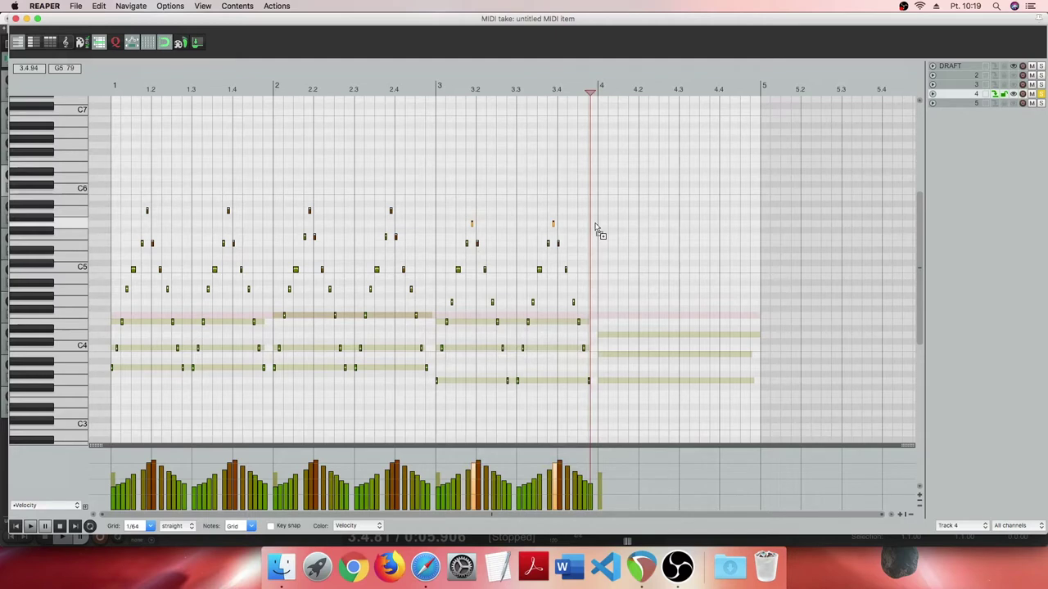
- Copy all of bar 3's arpeggio notes into bar 4
click(605, 311)
drag(599, 144, 436, 402)
click(599, 325)
key(super+v)
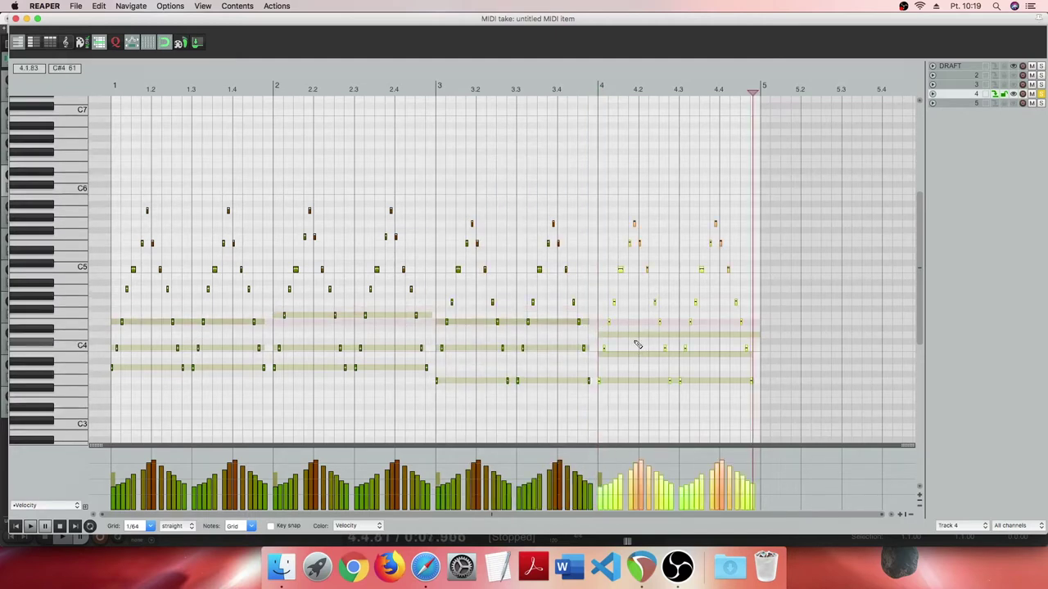
- Lower bar 4's C4 and C5 notes to B3 and B4, and its E4 and E5 notes to D4 and D5
drag(598, 342, 765, 360)
drag(741, 261, 610, 274)
drag(600, 316, 747, 328)
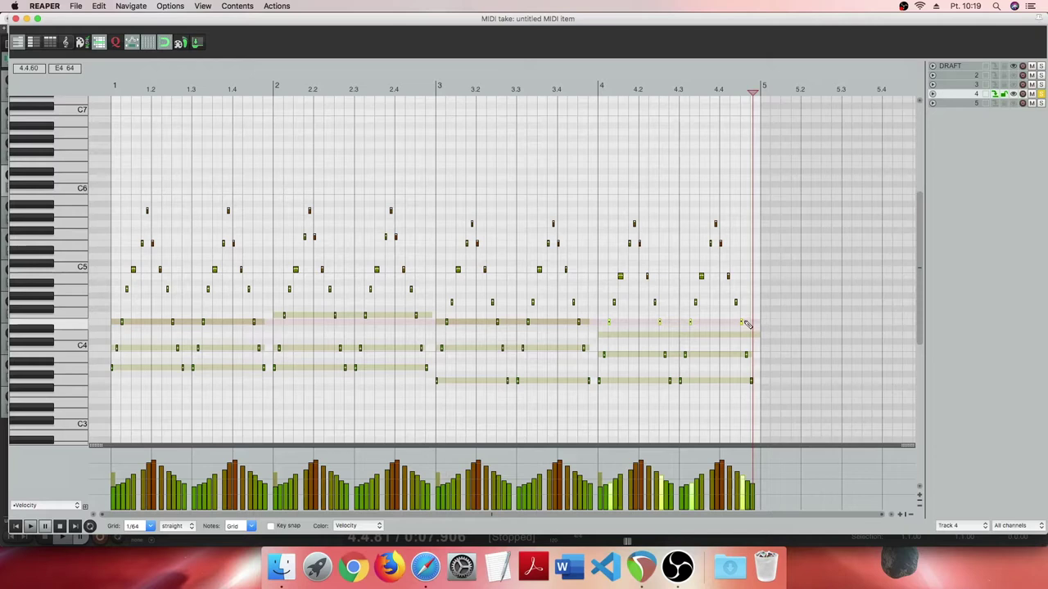
drag(750, 236, 618, 256)
click(583, 214)
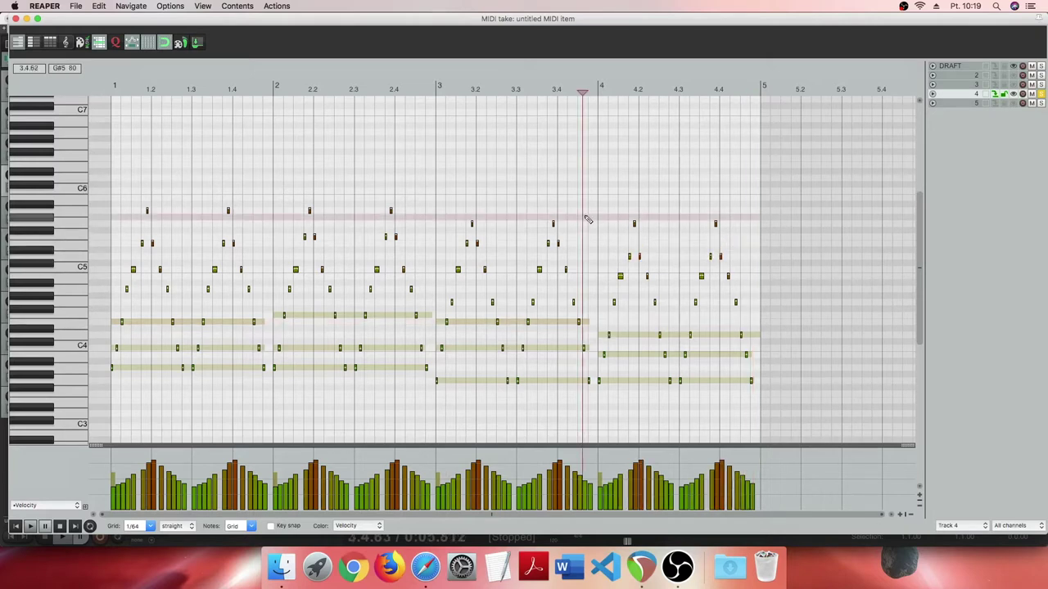
- Play track 4's arpeggios from the start and close the MIDI editor
click(16, 528)
click(30, 526)
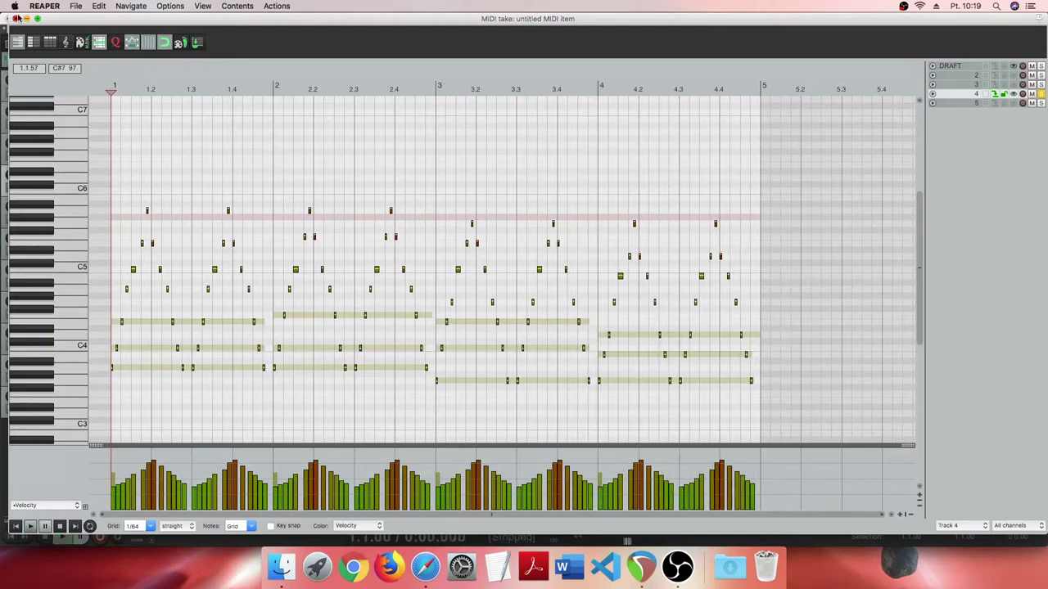
click(16, 18)
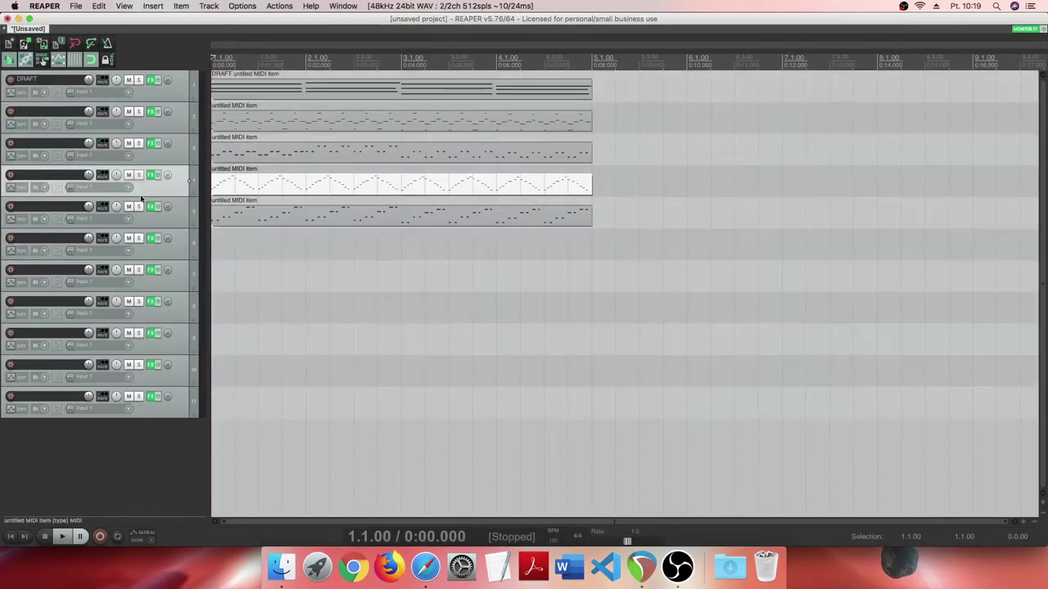
- Solo track 5, open its MIDI item and play the existing pattern from the start
click(245, 213)
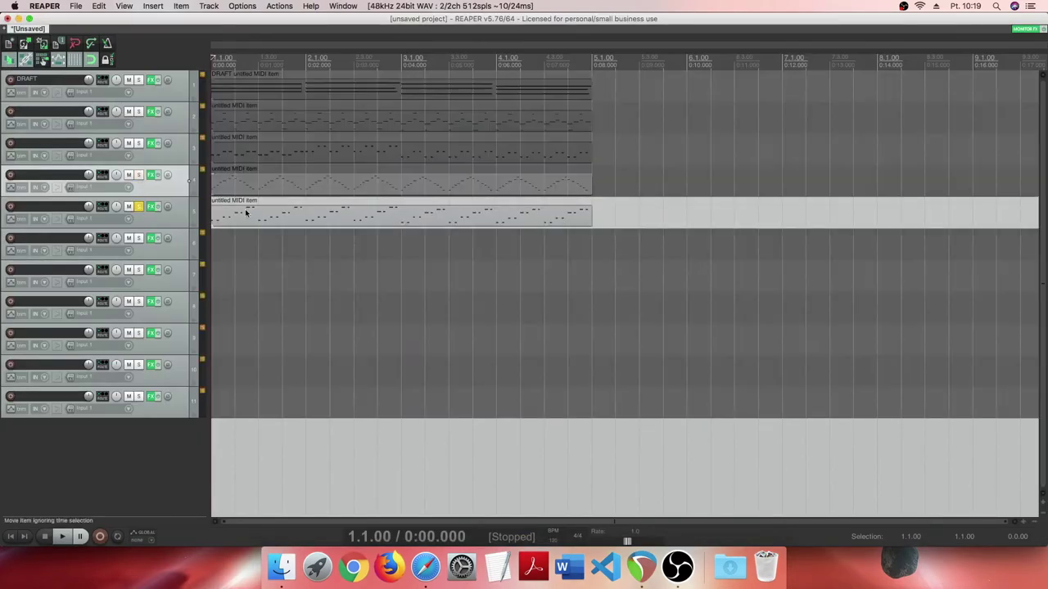
double_click(250, 213)
click(16, 526)
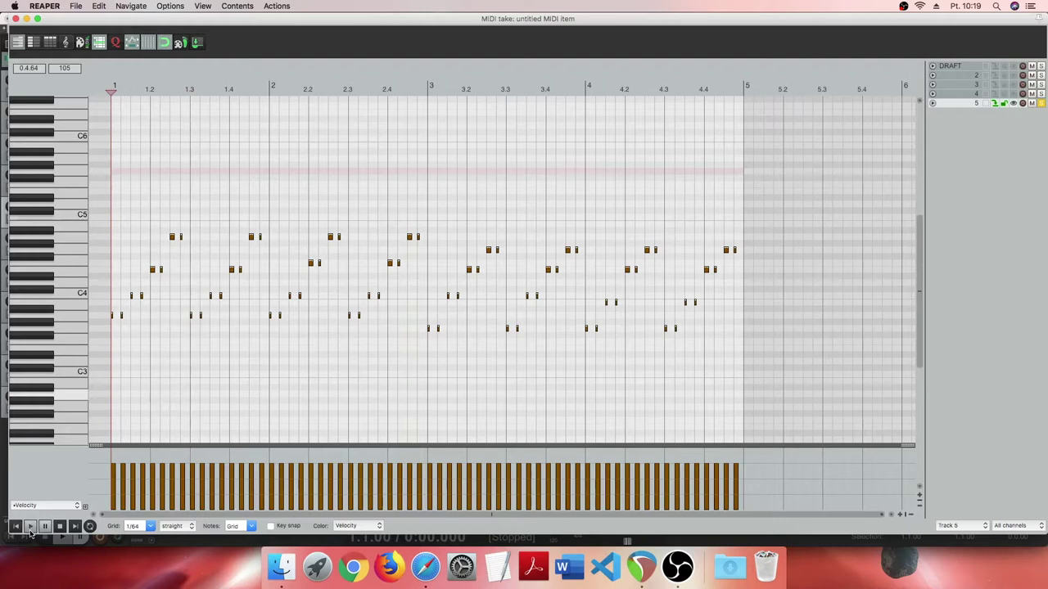
click(29, 528)
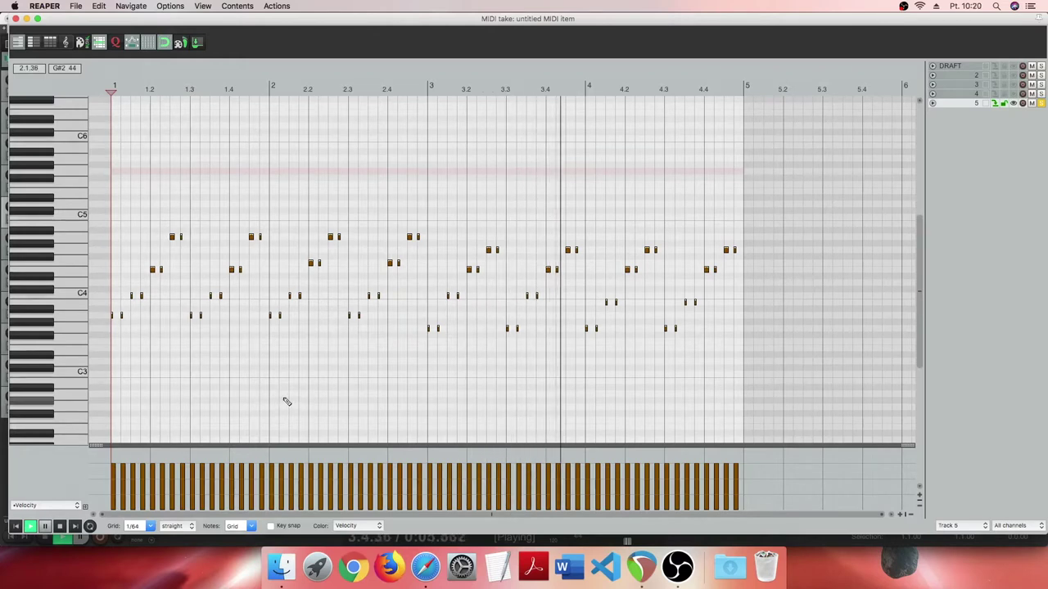
click(61, 527)
- Show the DRAFT track's chords behind track 5's notes and delete all of track 5's bar 1 notes
click(1013, 72)
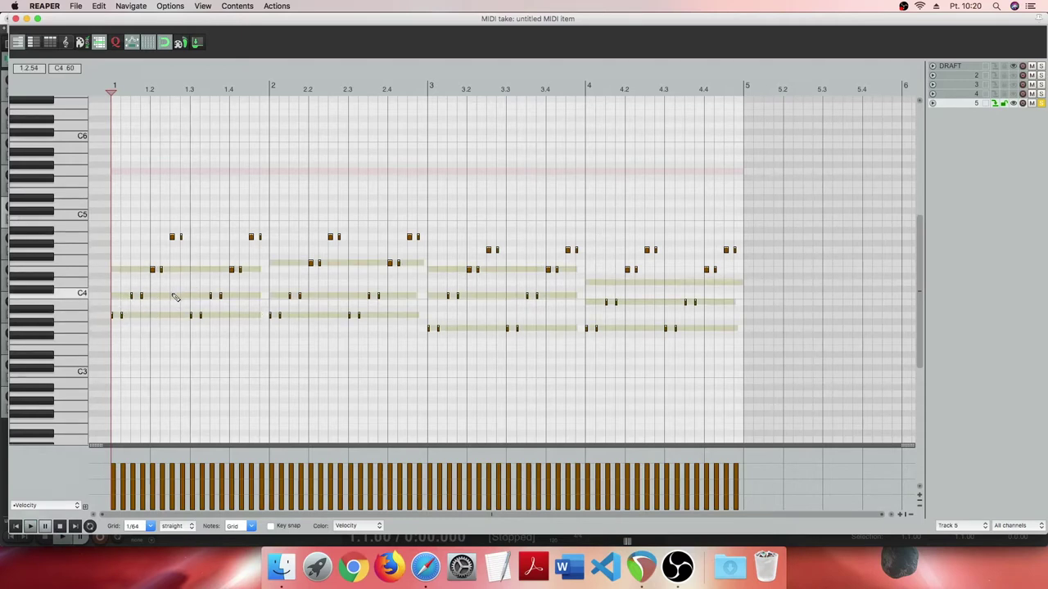
scroll(201, 361, up, 3)
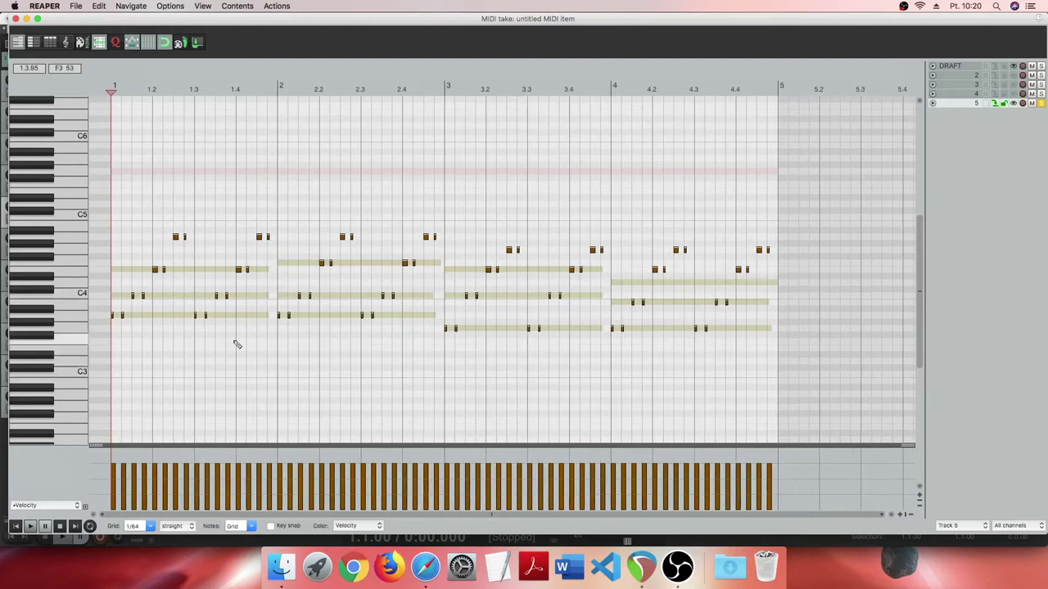
drag(275, 215, 90, 326)
key(Delete)
scroll(292, 299, up, 2)
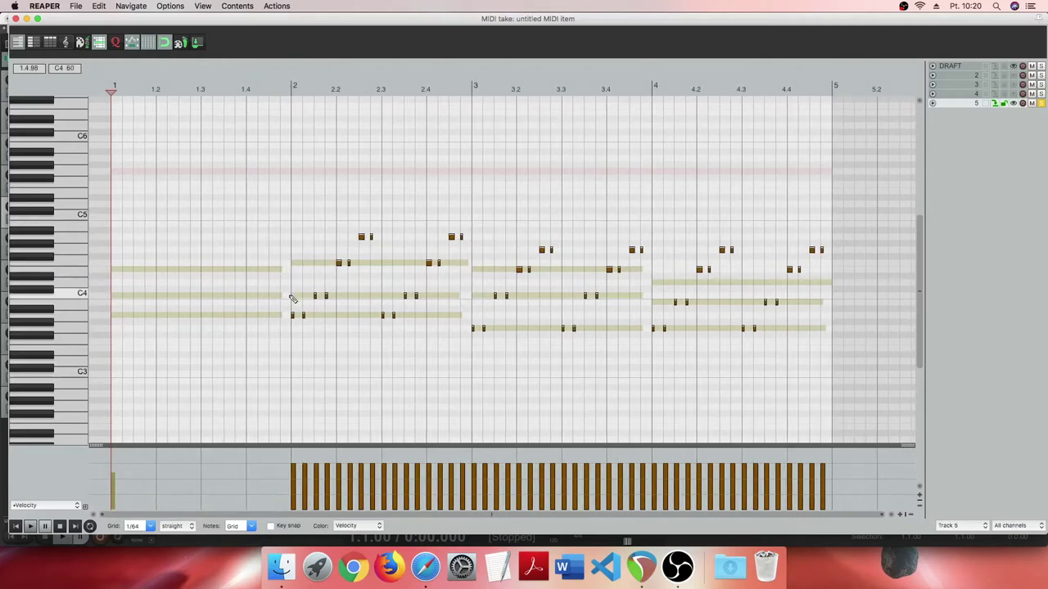
- Add an A3 note on each of bar 1's four beats and play the result
scroll(293, 299, up, 1)
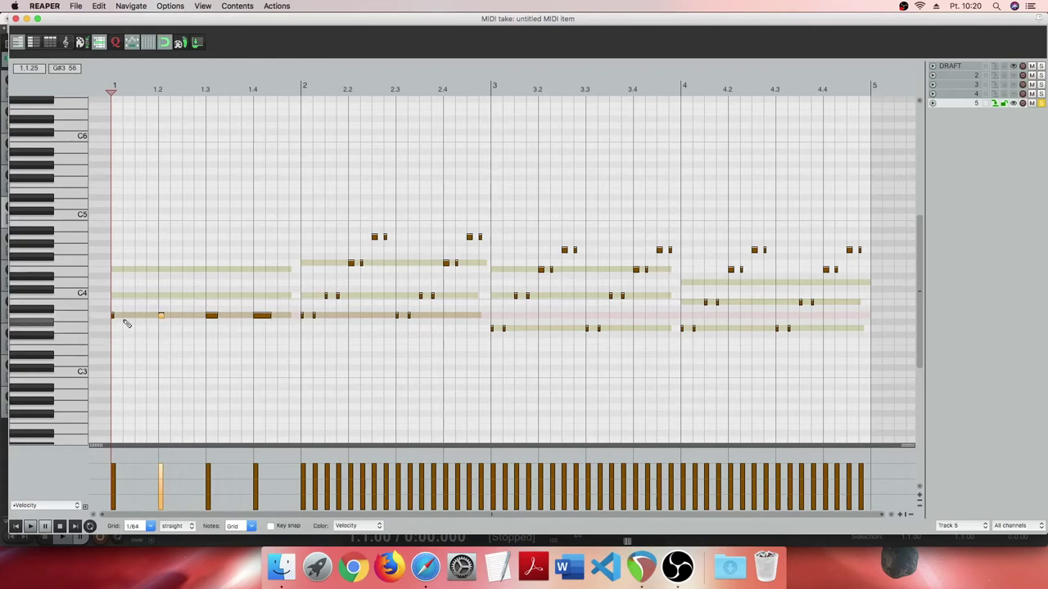
click(30, 526)
click(60, 527)
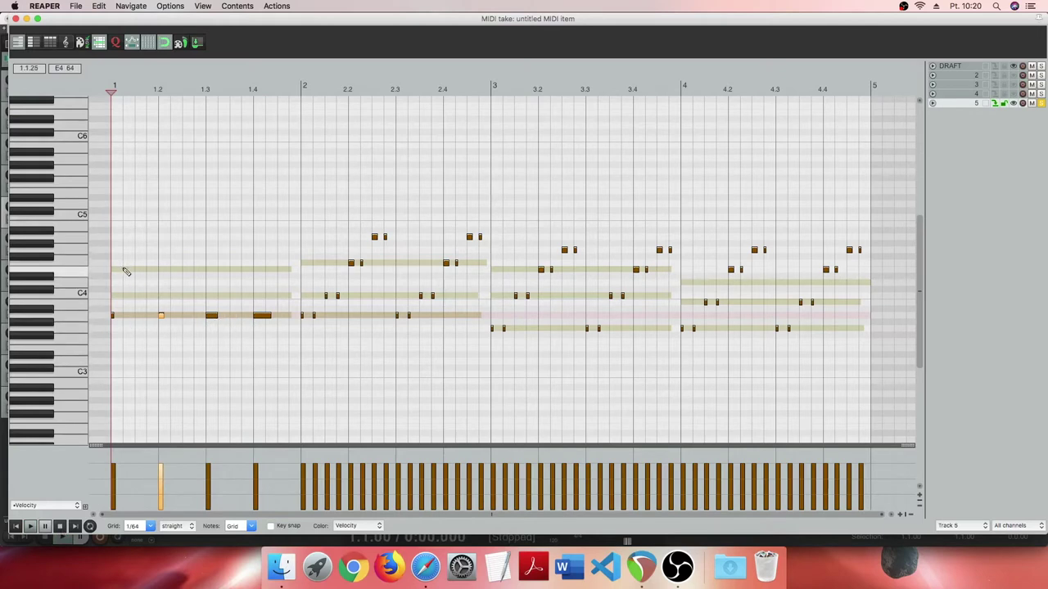
- Add an E4 note halfway through each of bar 1's four beats and play the result
click(138, 273)
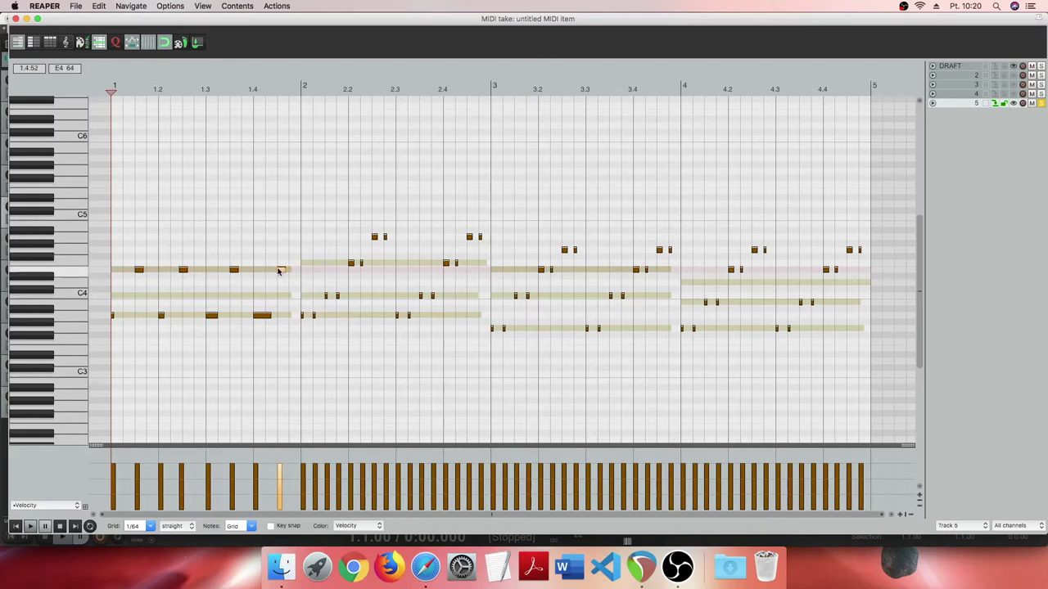
click(30, 527)
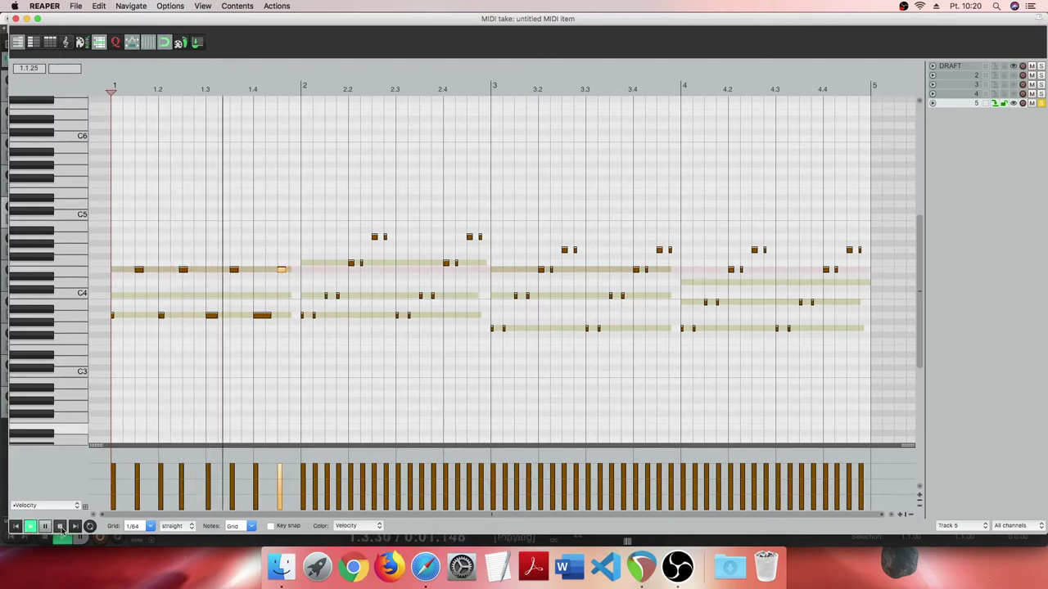
click(60, 527)
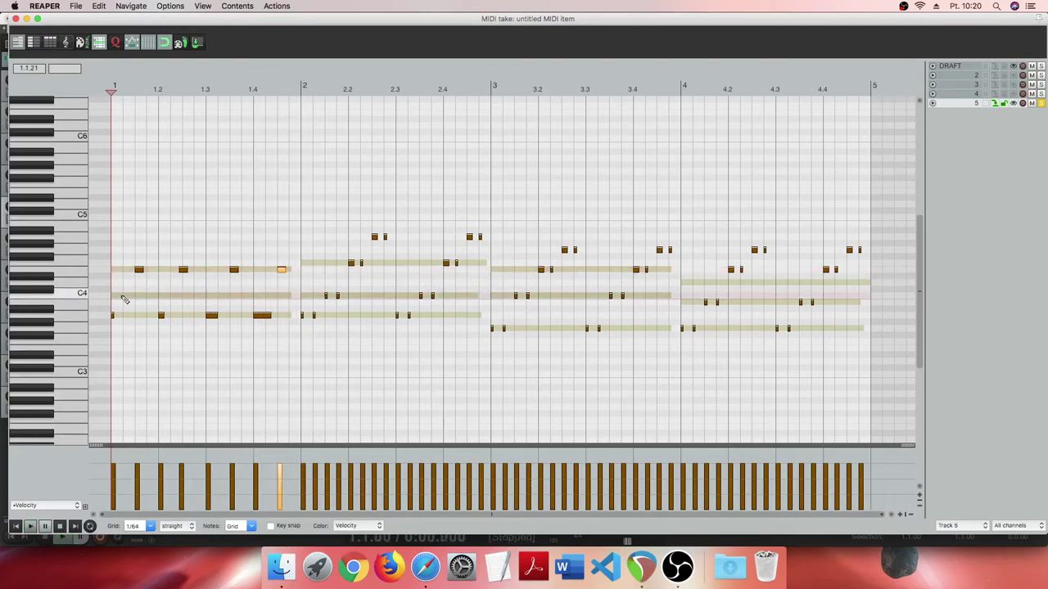
- Add a C4 note between the A3 and E4 notes in each beat of bar 1 and play the figure
click(172, 296)
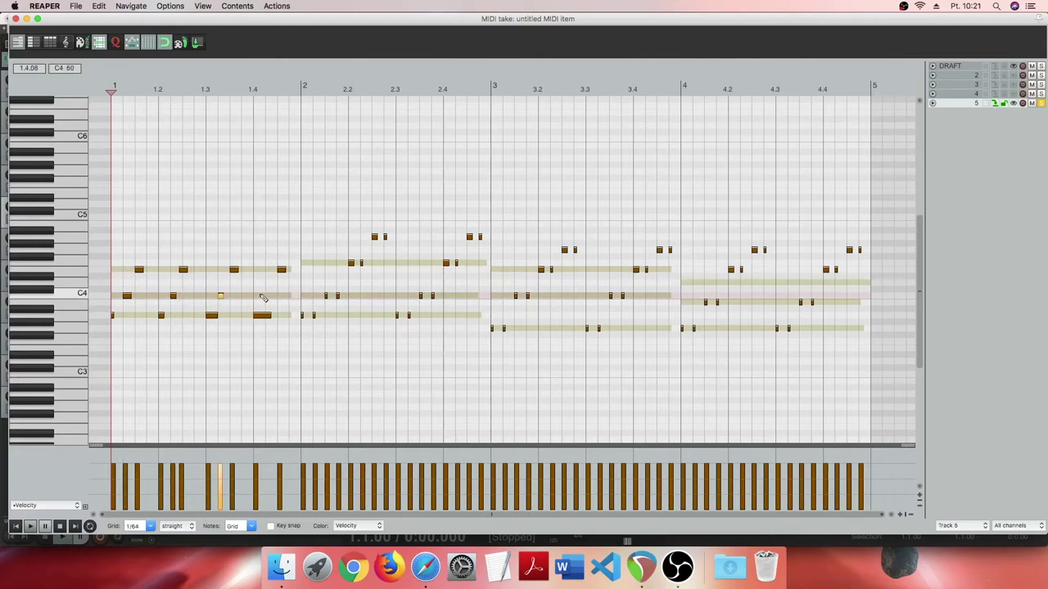
click(30, 526)
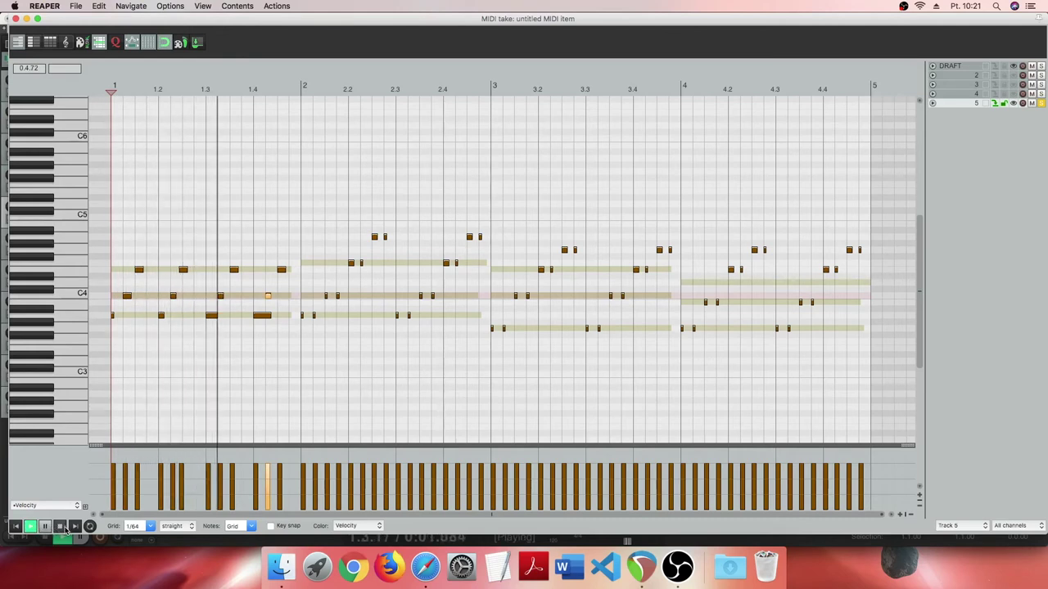
click(61, 527)
- Replace bar 2's notes with a copy of bar 1's figure and raise the copied E4 notes to F4
drag(487, 226, 298, 349)
key(Delete)
drag(325, 243, 52, 344)
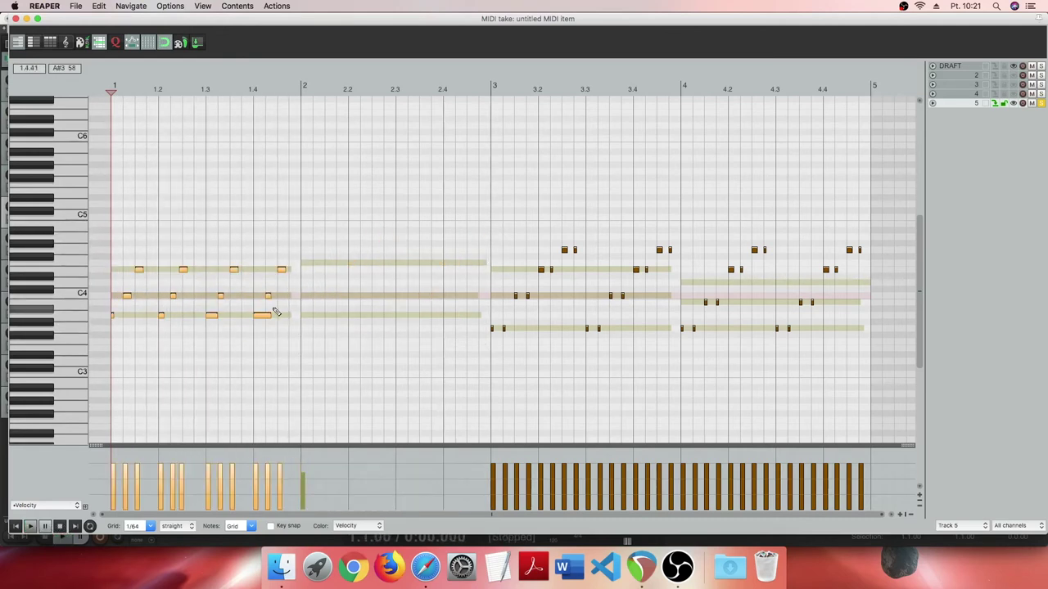
click(304, 295)
key(ctrl+v)
drag(319, 280, 474, 270)
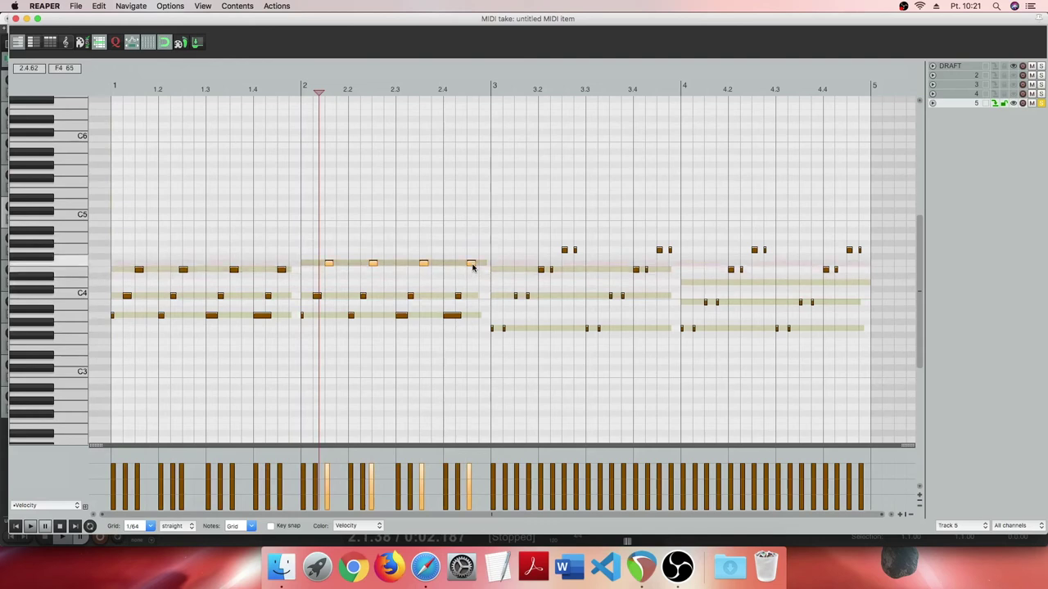
- Replace the old notes in bars 3 and 4 with a copy of bar 1's figure in bar 3, its A3 notes lowered to G3
drag(486, 210, 901, 347)
key(Delete)
key(ctrl+v)
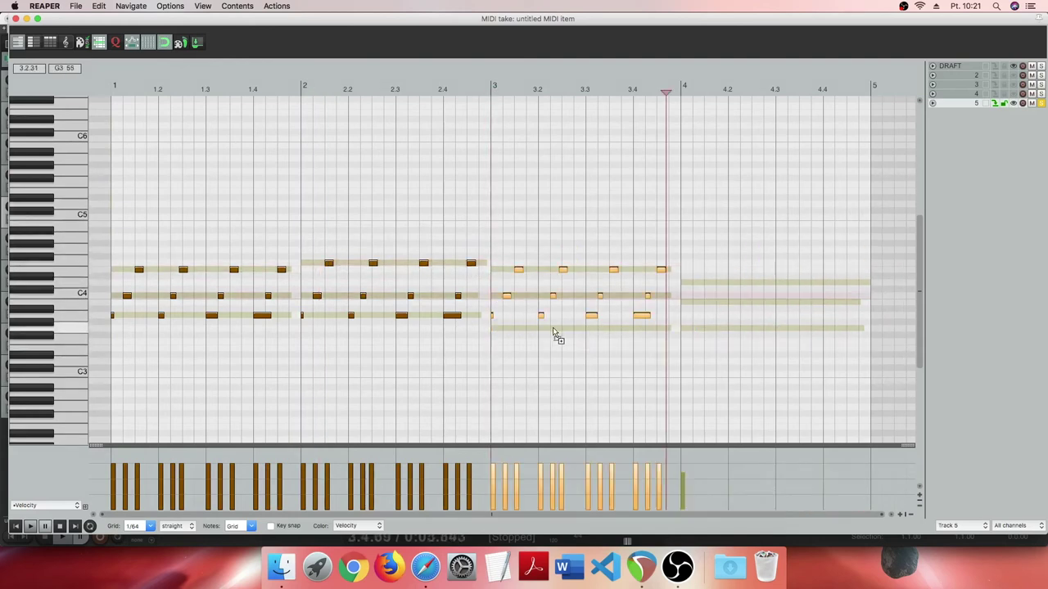
drag(662, 306, 492, 331)
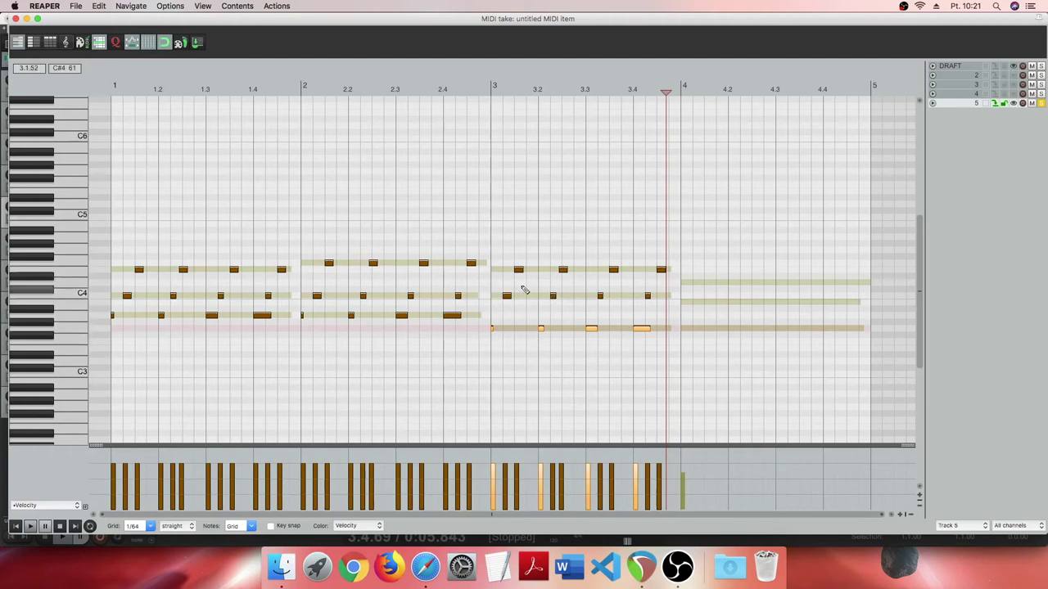
- Paste bar 1's figure into bar 4 and lower its E4 notes to D4, C4 to B3 and A3 to G3
click(680, 303)
key(super+v)
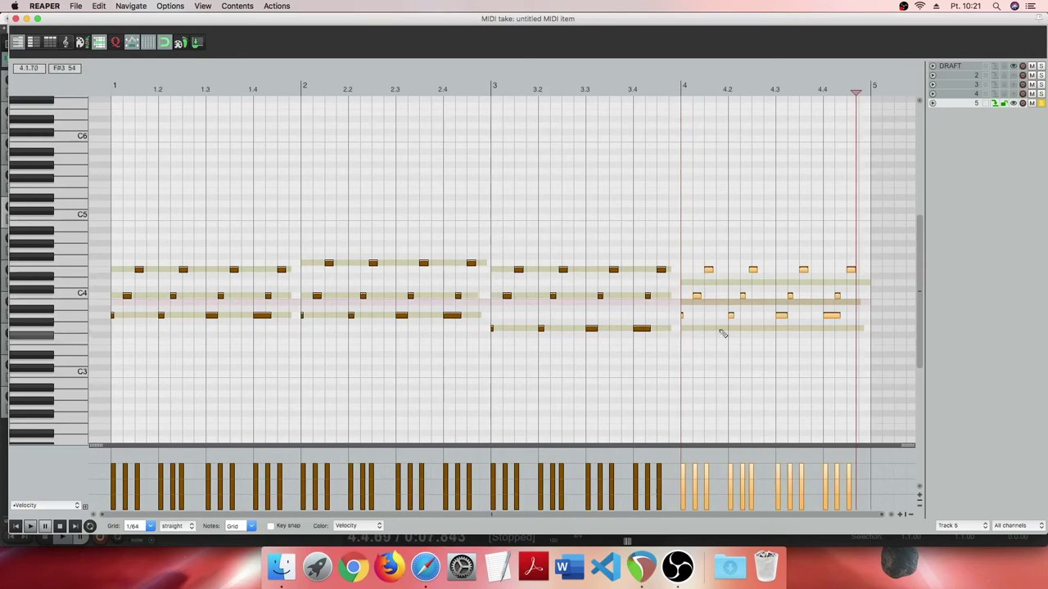
drag(701, 274, 731, 330)
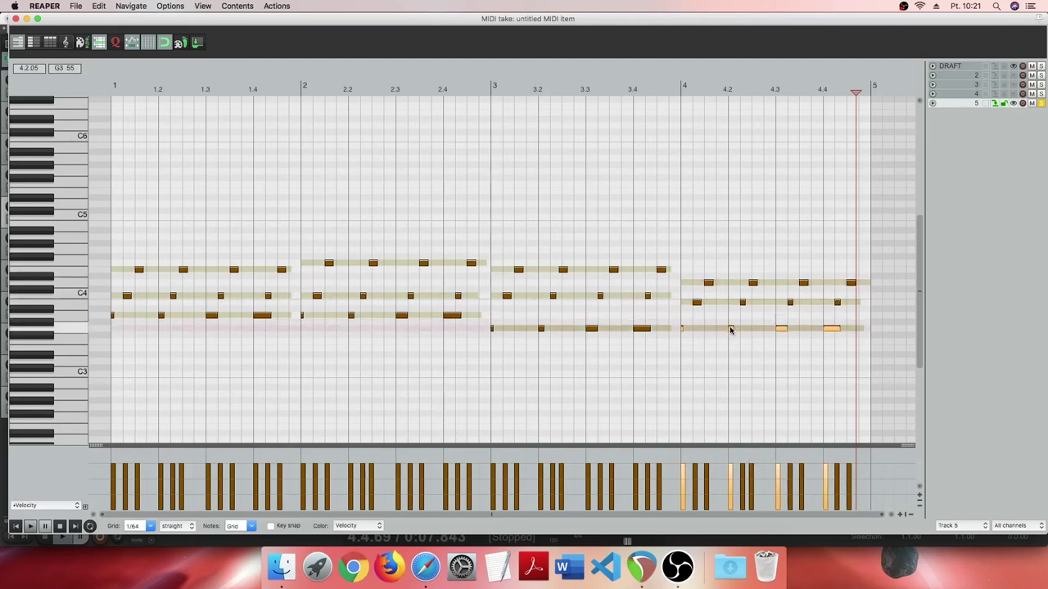
- Play track 5's four-bar pattern from the start and close the MIDI editor
click(16, 527)
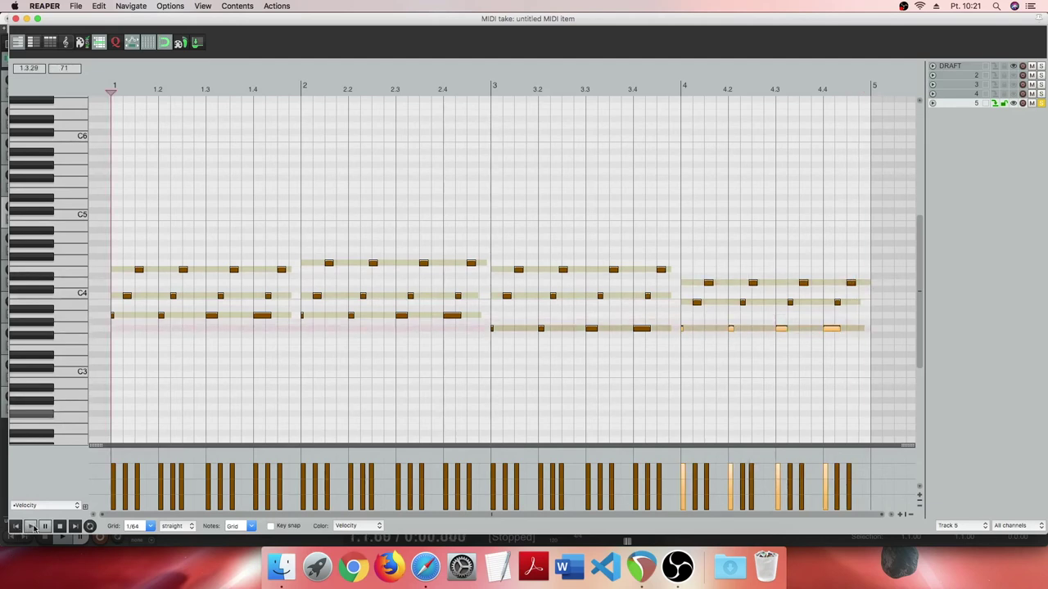
click(31, 527)
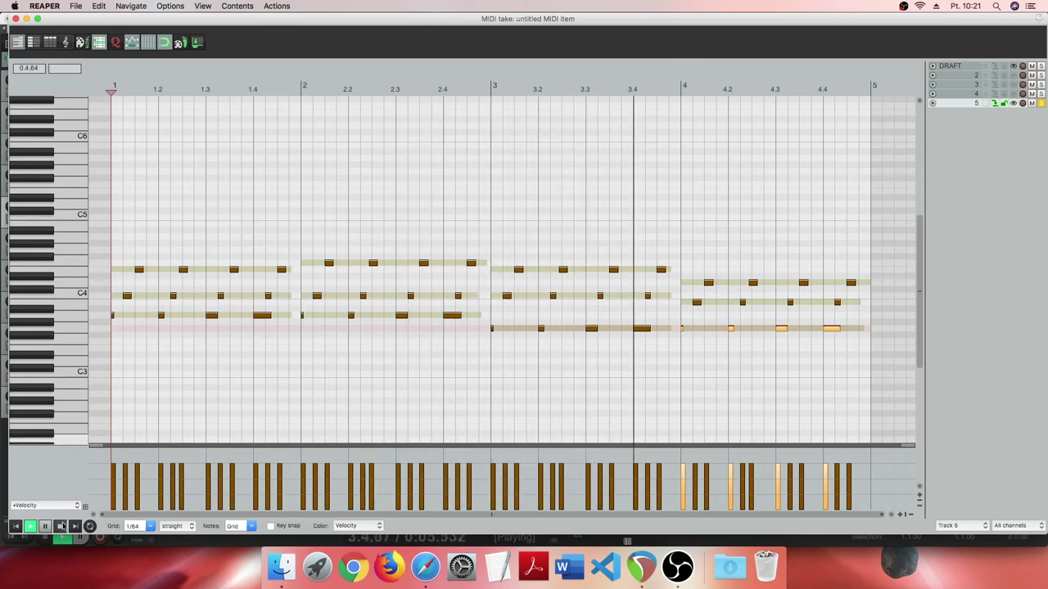
click(62, 528)
click(15, 18)
click(341, 287)
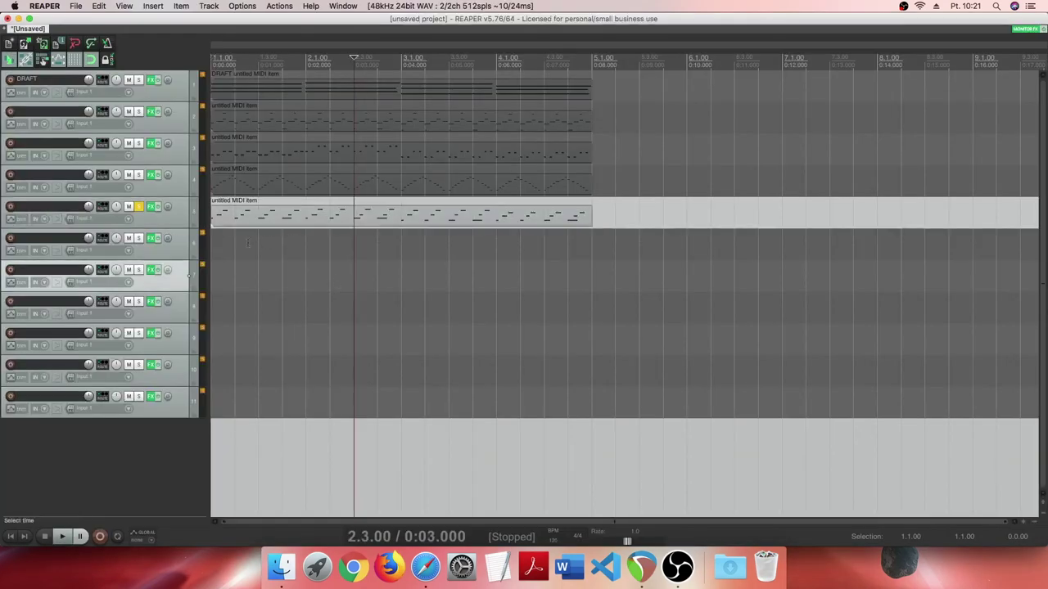